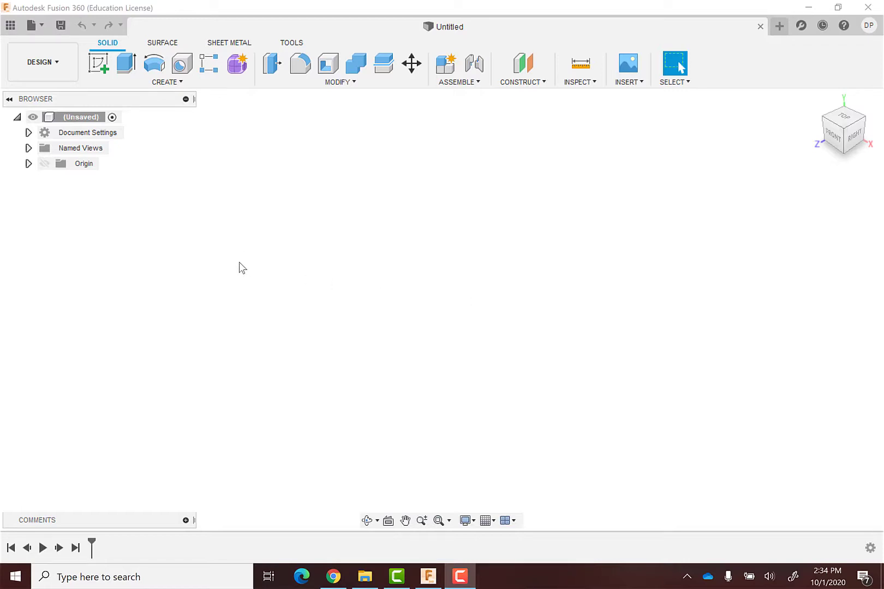
Step: Open the BME 214L Parts Library through File > Open
left_click(40, 25)
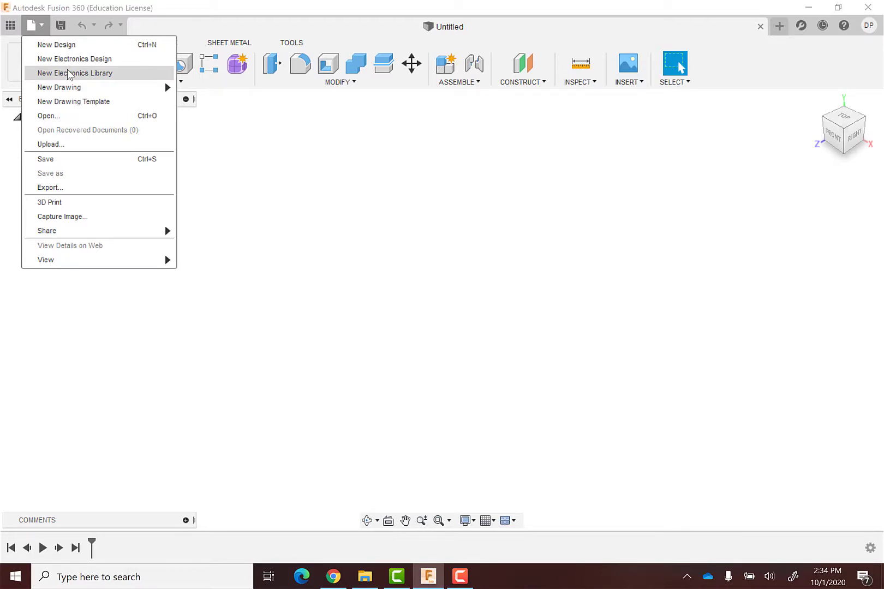
left_click(55, 115)
left_click(435, 239)
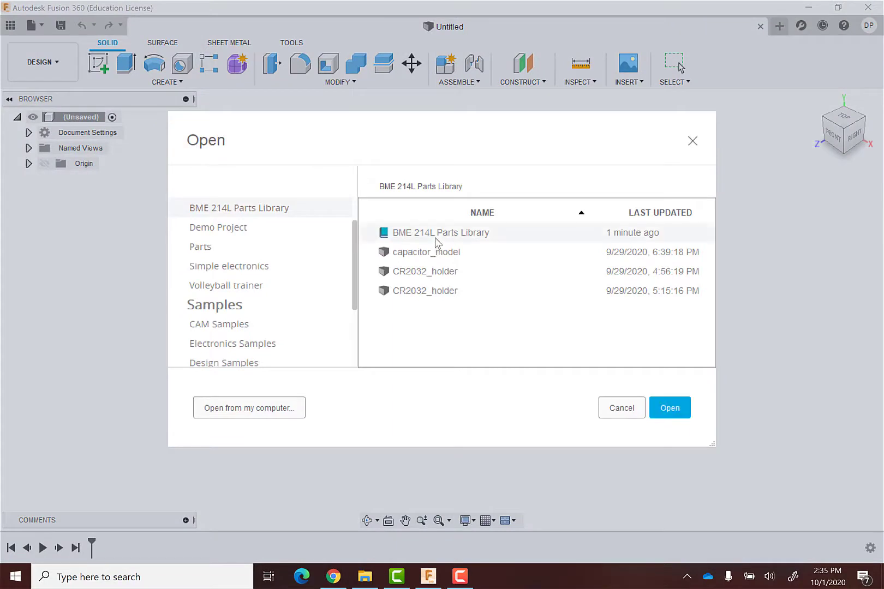
left_click(672, 409)
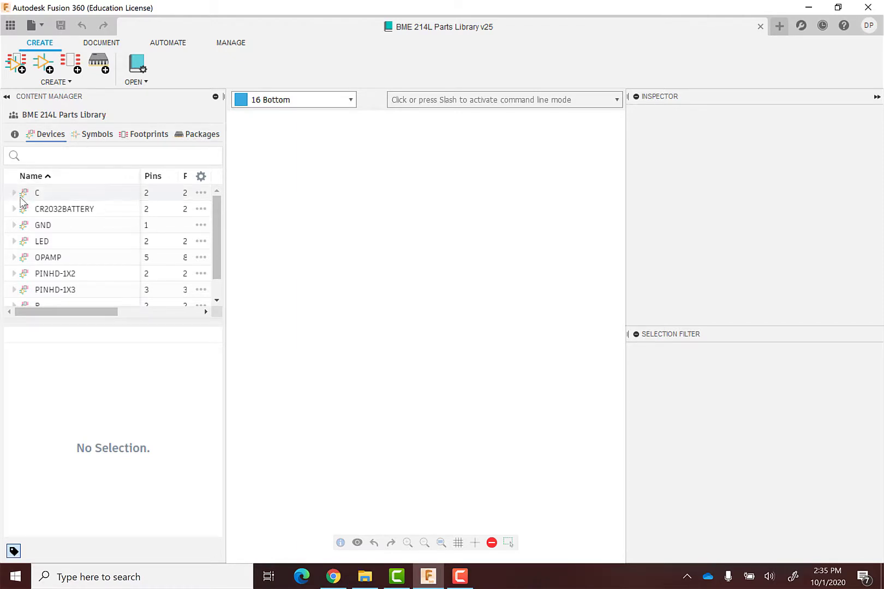
Step: Open CR2032BATTERY and inspect its SIMPLEBATTERY symbol, CR2032HOLDER footprint and package
double_click(65, 210)
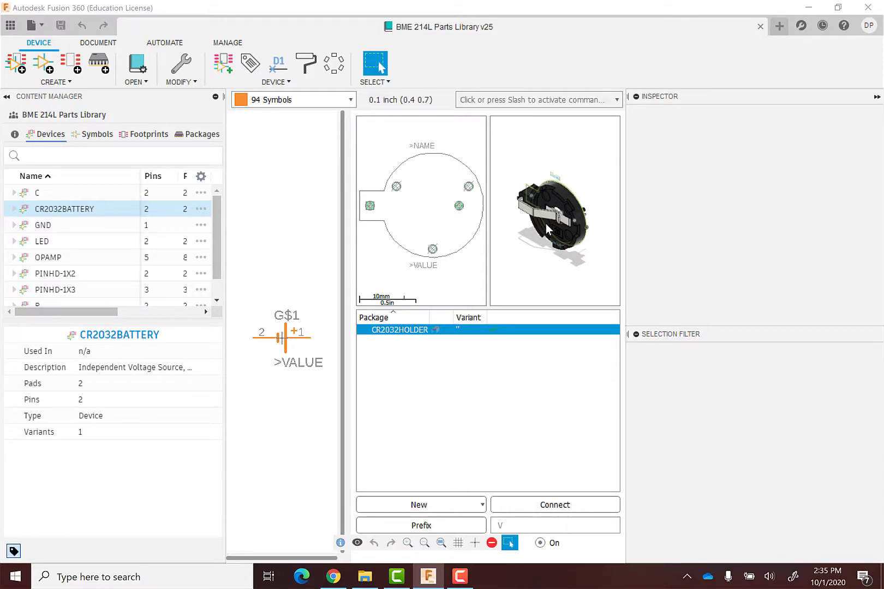
left_click(14, 210)
left_click(67, 225)
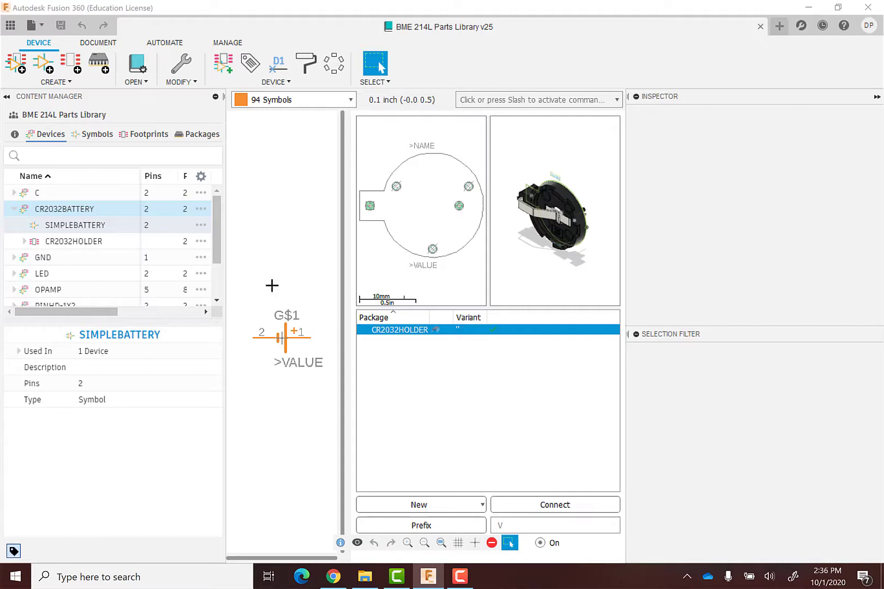
left_click(80, 244)
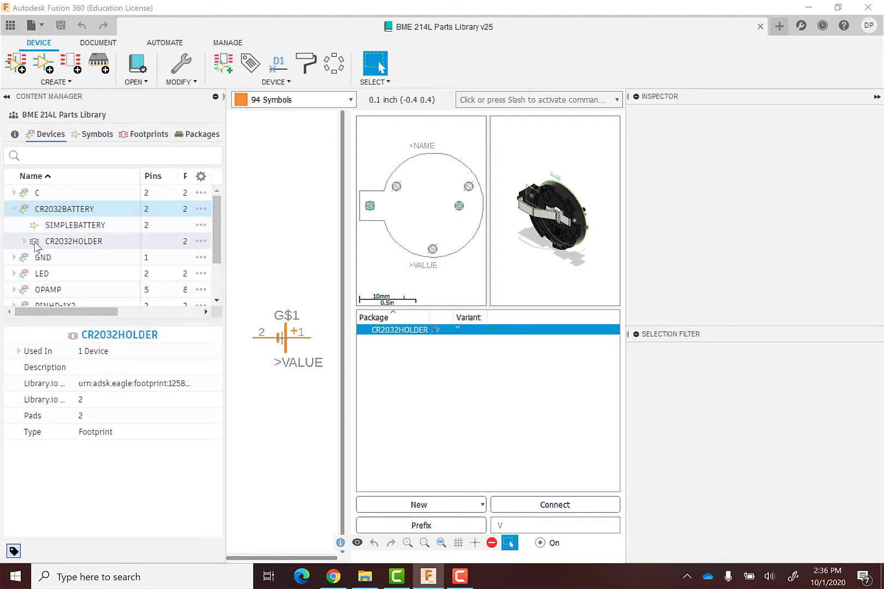
left_click(24, 241)
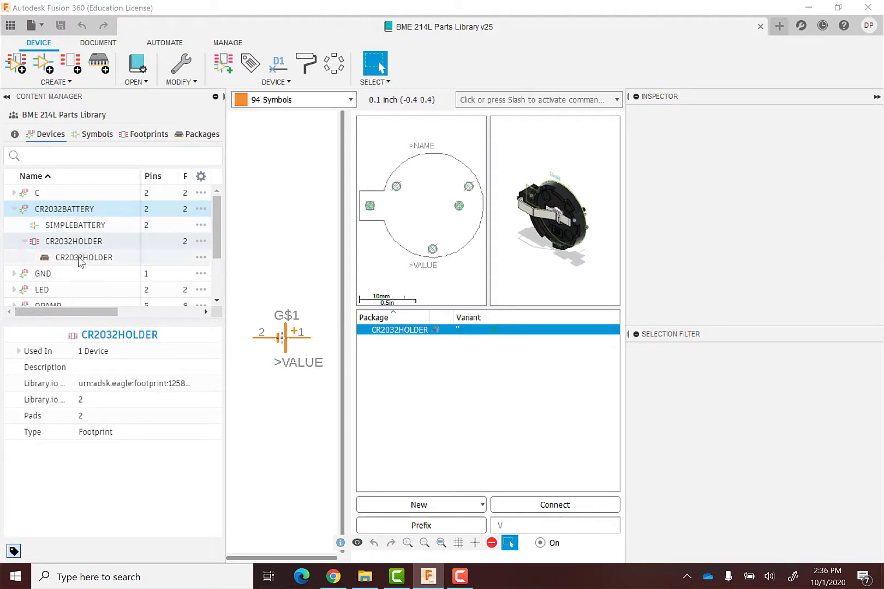
left_click(79, 259)
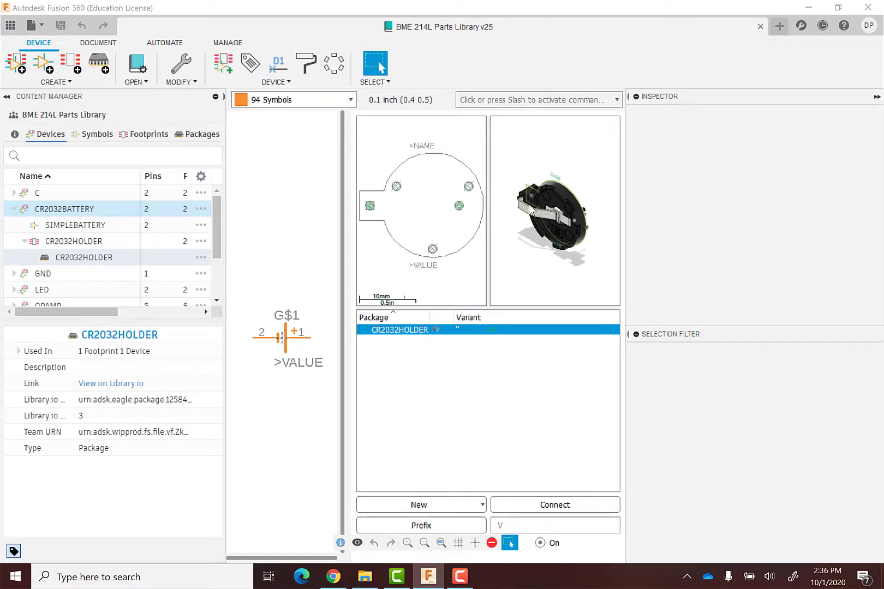
left_click(24, 242)
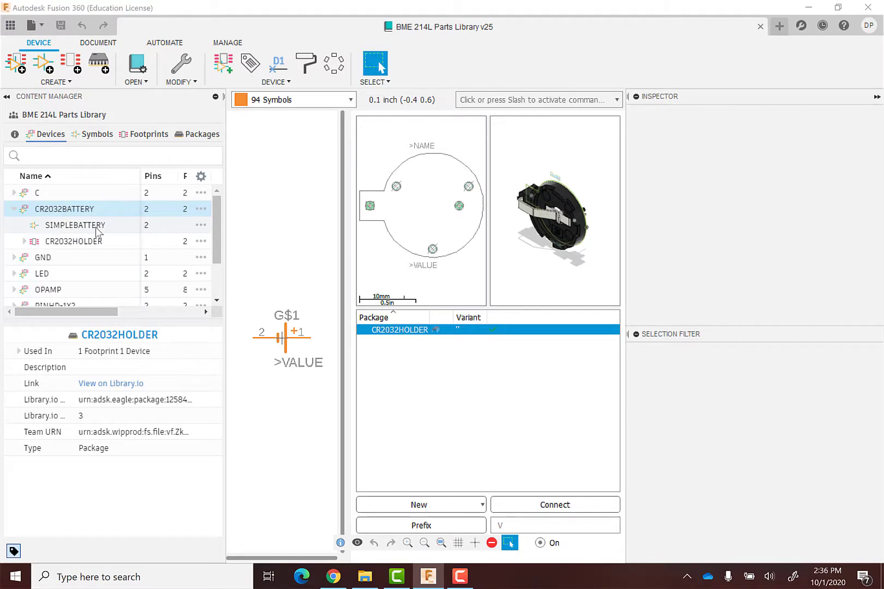
left_click(13, 209)
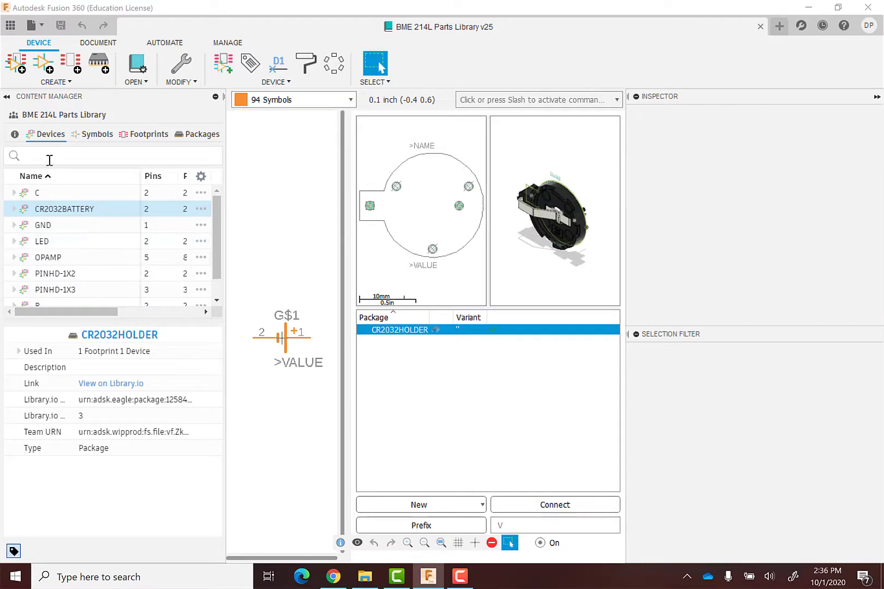
left_click(21, 73)
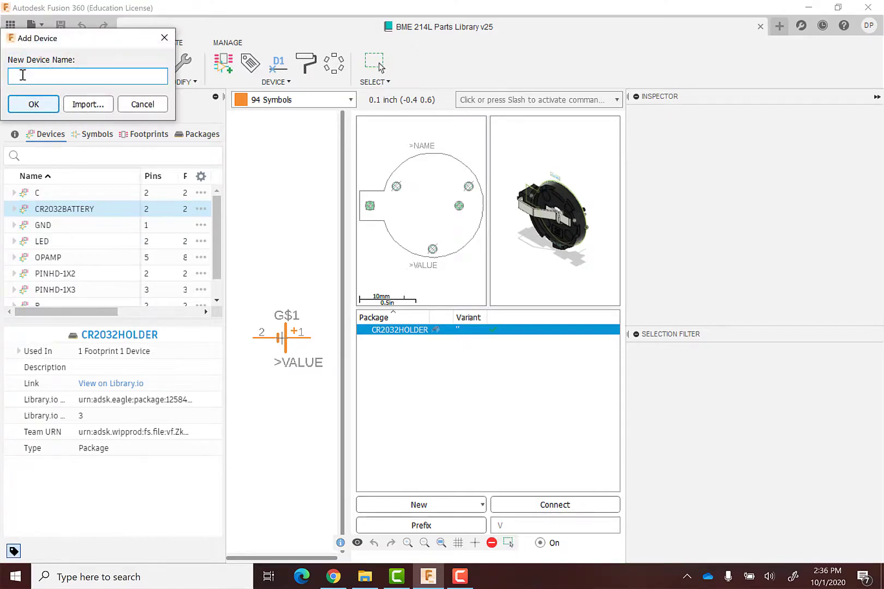
left_click(85, 105)
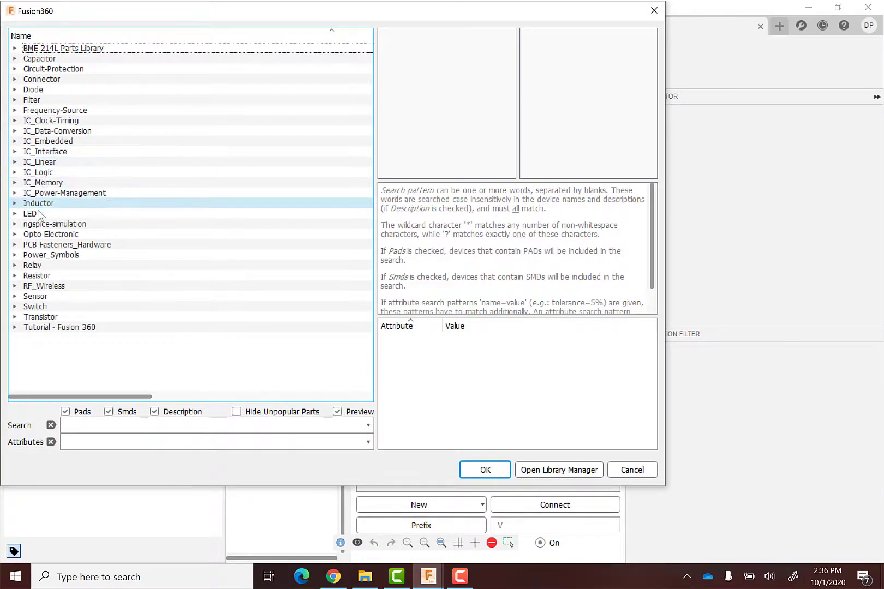
double_click(25, 224)
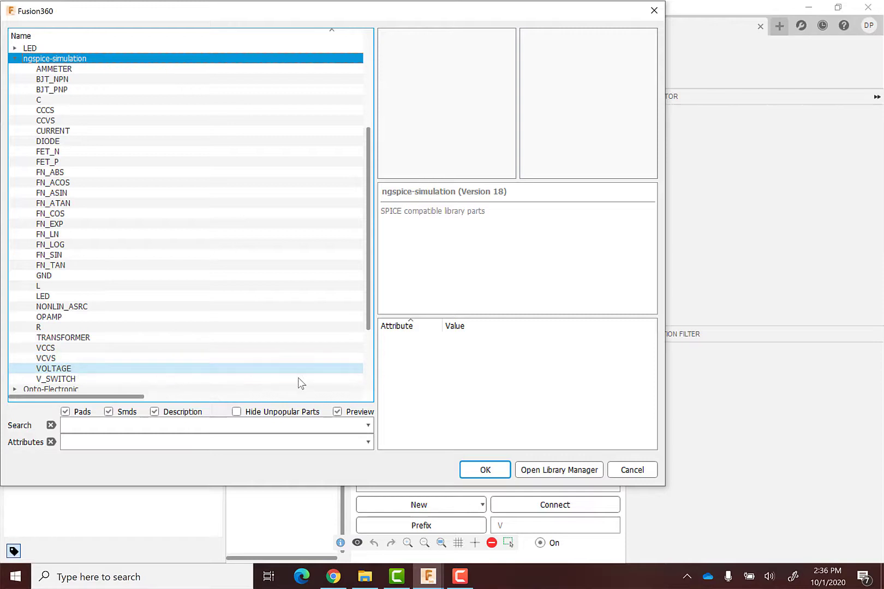
left_click(632, 470)
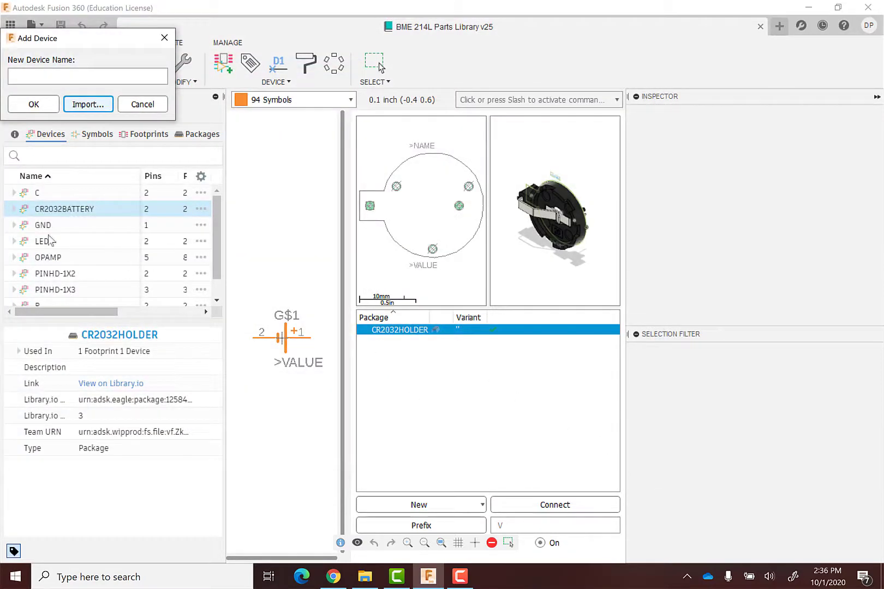
left_click(149, 108)
scroll(49, 218, "down", 1)
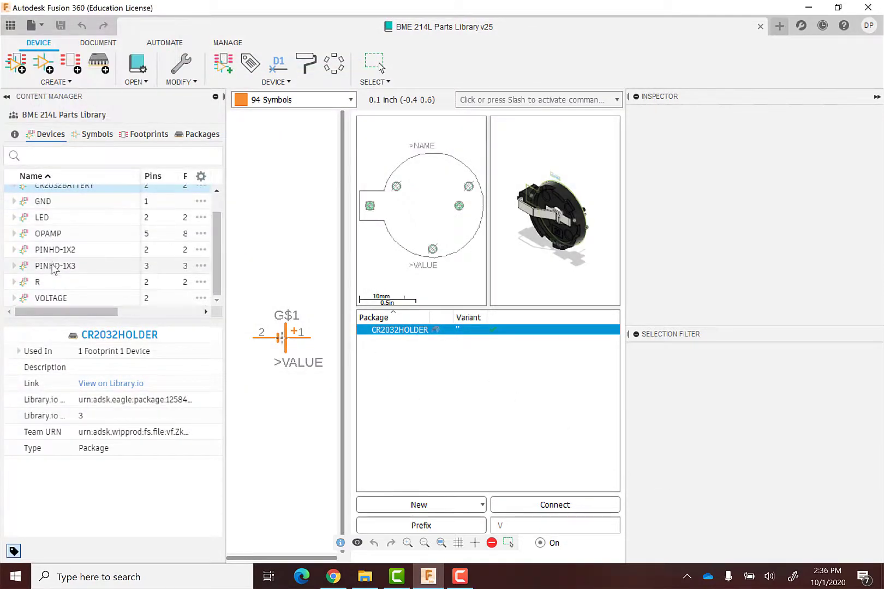
double_click(44, 297)
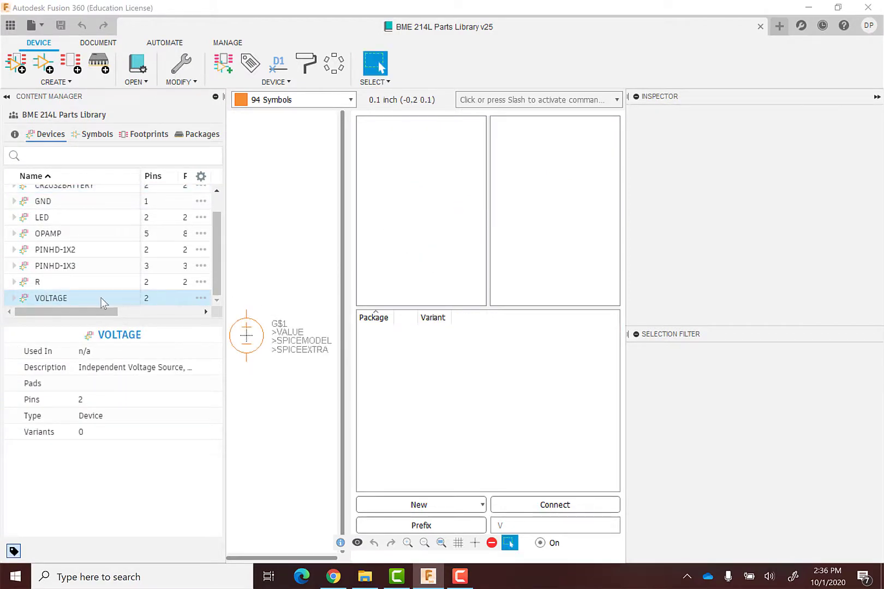
scroll(82, 267, "up", 1)
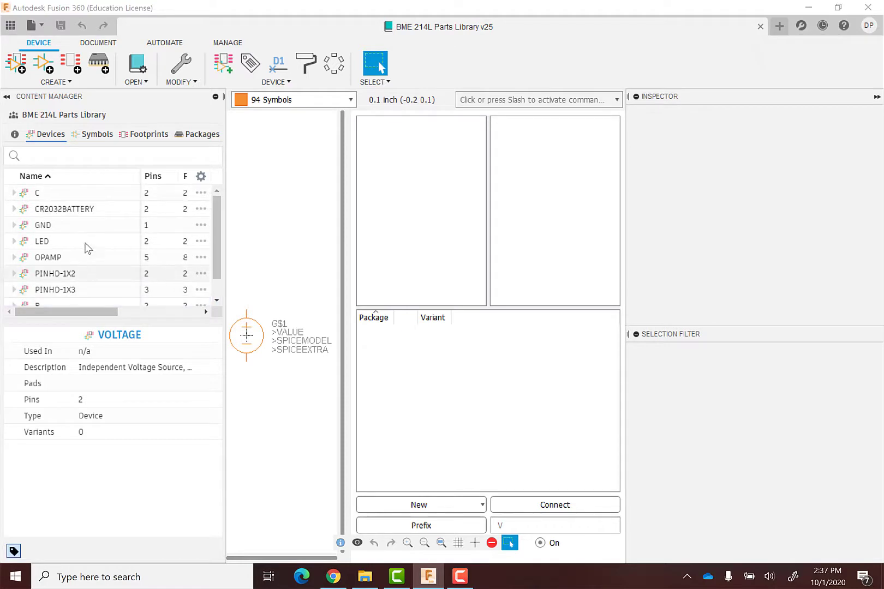
double_click(67, 209)
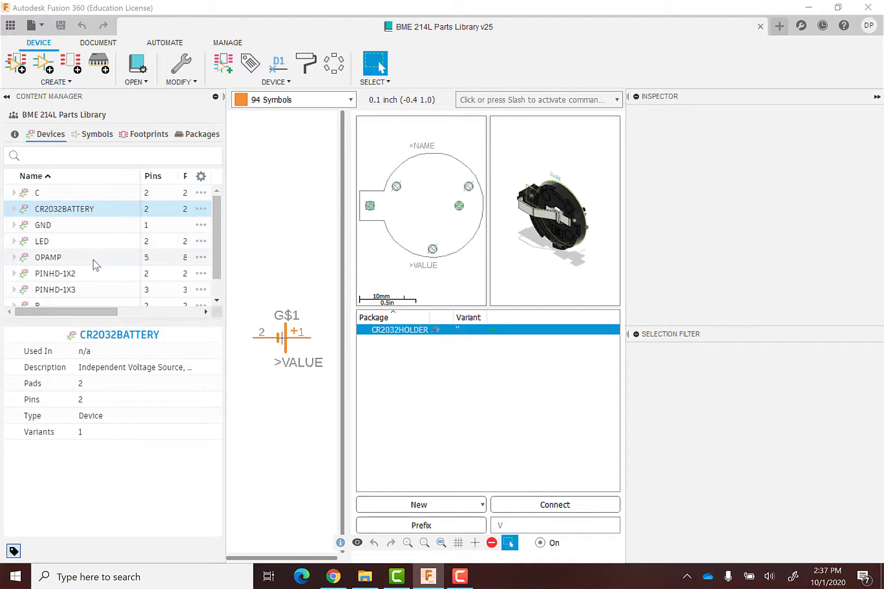
scroll(76, 273, "down", 2)
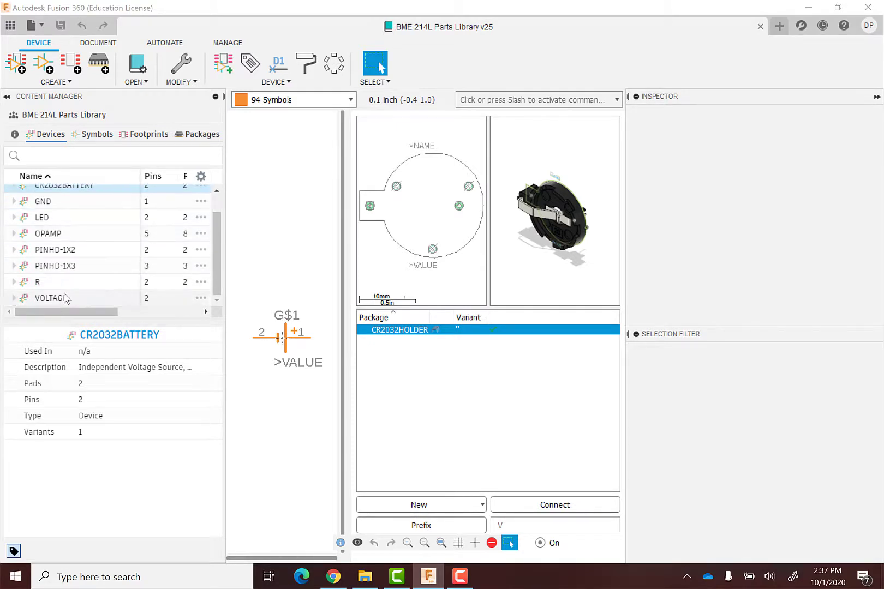
scroll(64, 293, "up", 2)
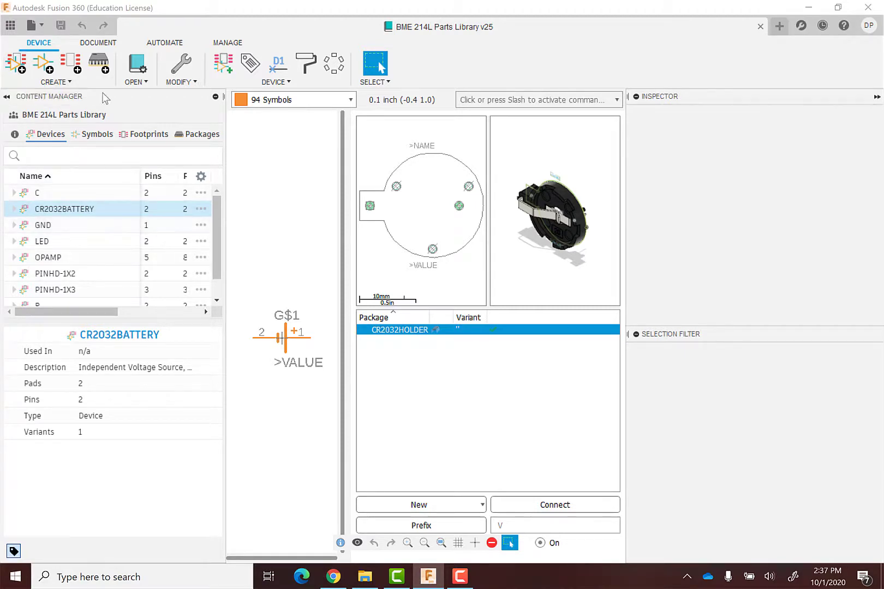
Step: Open the Library Manager from Create New Device > Import and show the Available libraries
left_click(15, 63)
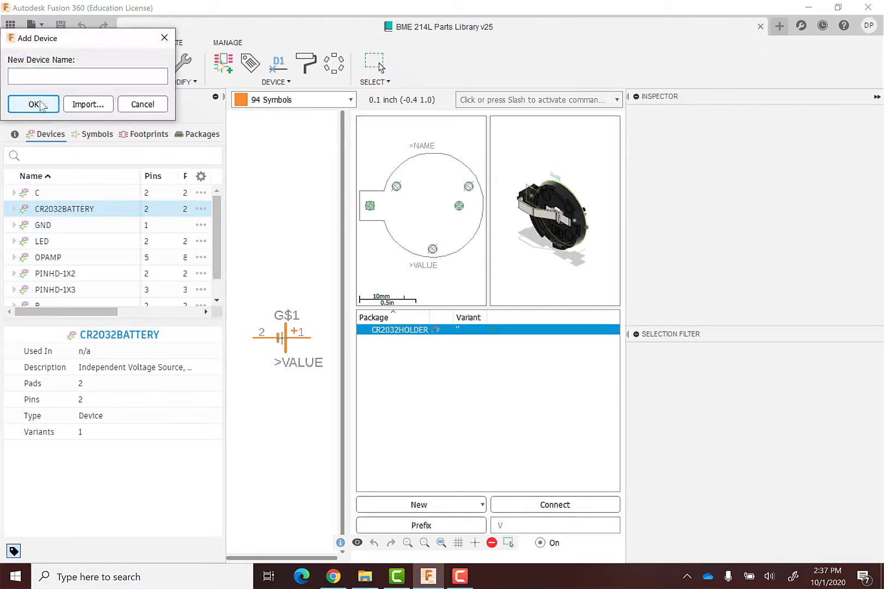
left_click(88, 104)
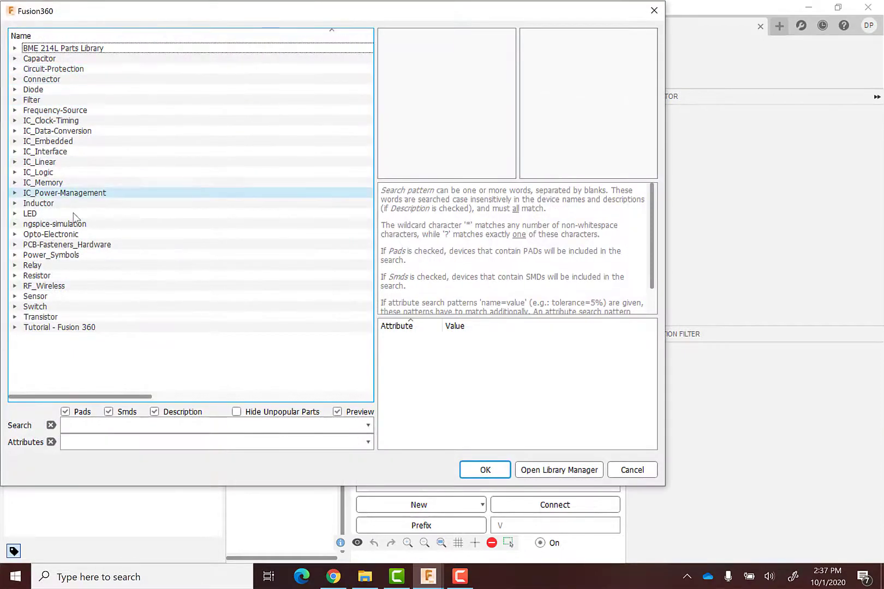
left_click(585, 469)
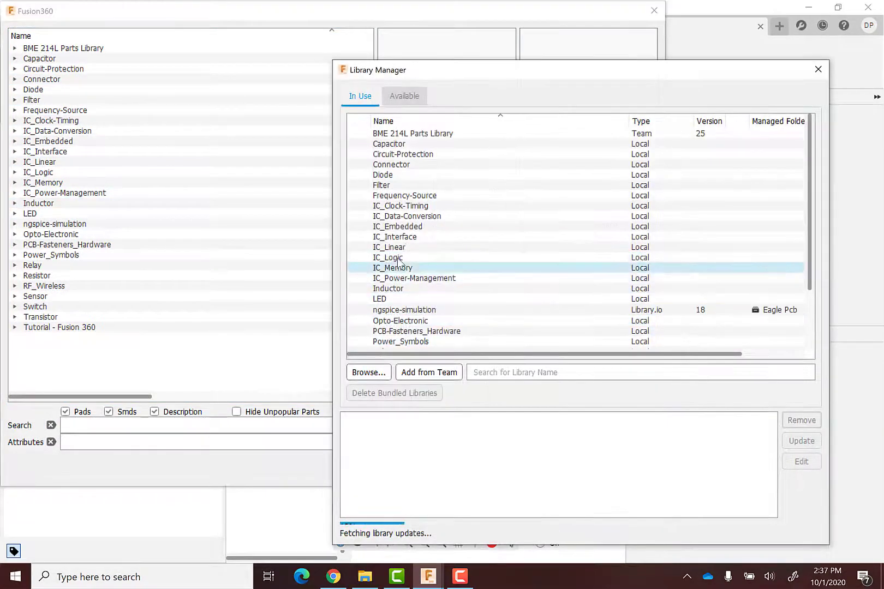
left_click(402, 99)
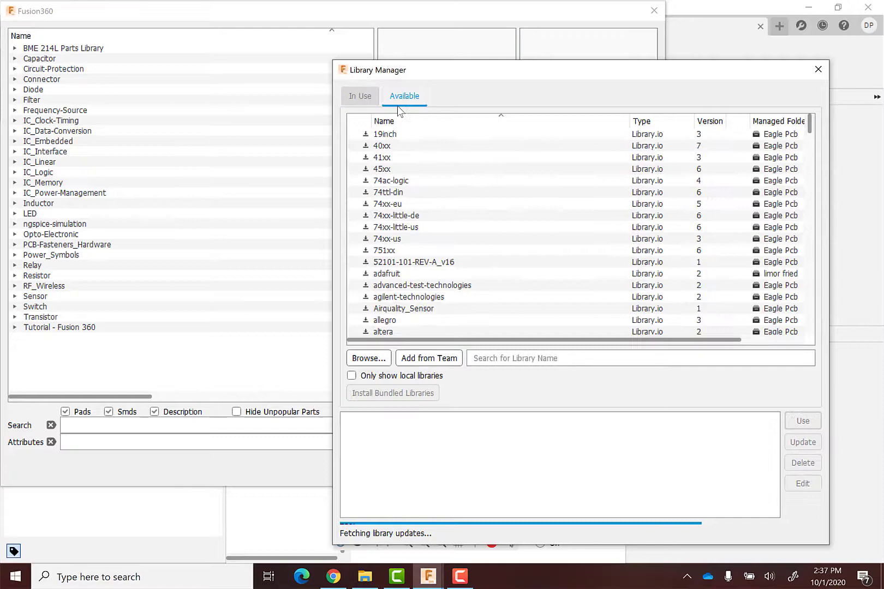
scroll(416, 181, "down", 5)
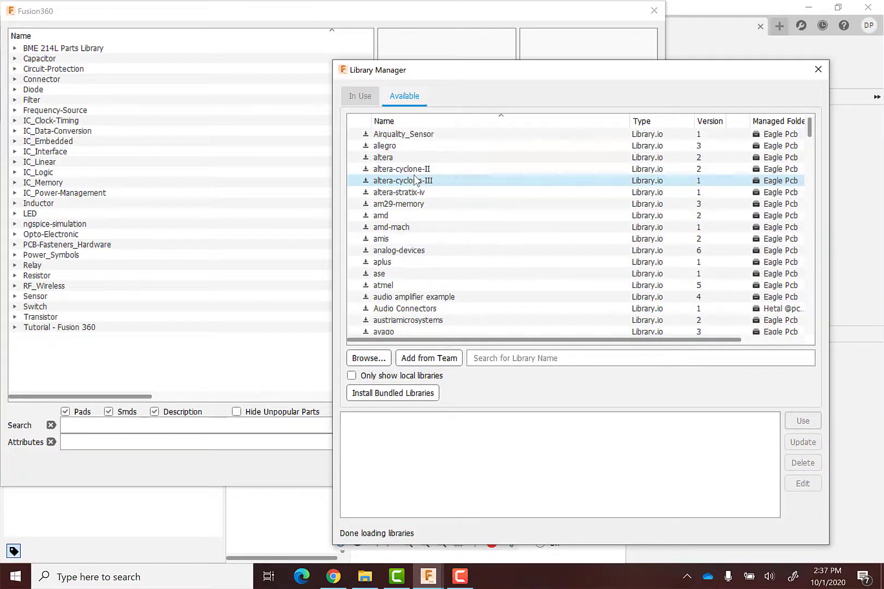
scroll(416, 181, "up", 5)
Step: Search the available libraries for 'ad6', then clear the search field
left_click(515, 358)
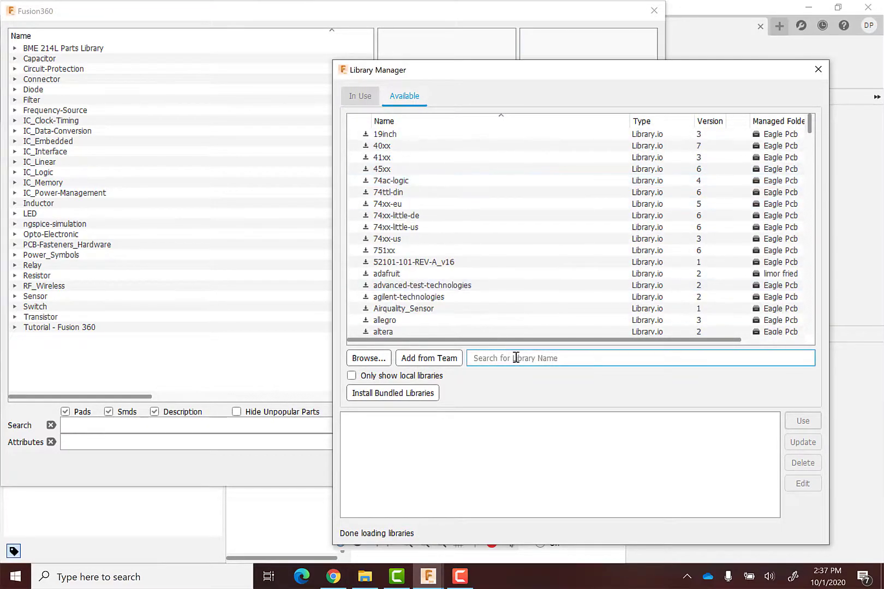
type("ad620")
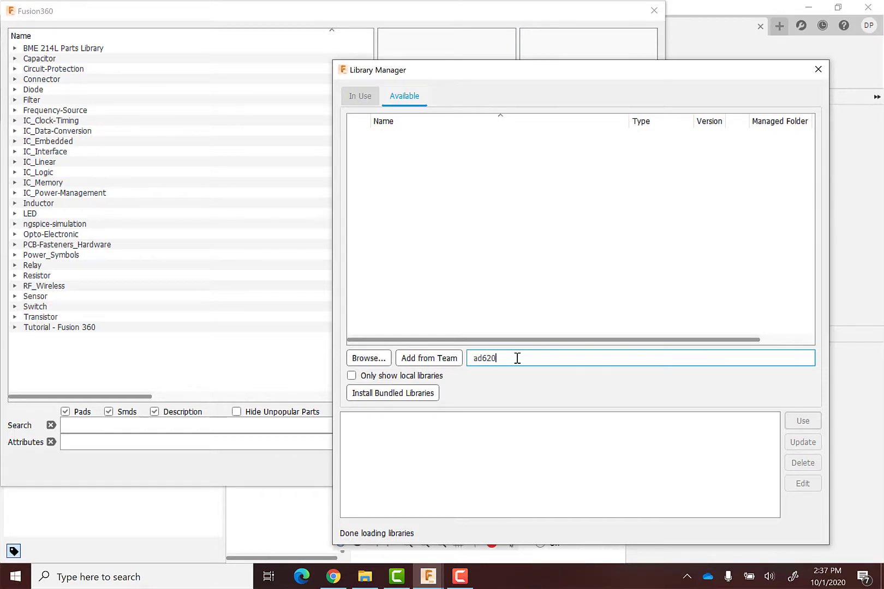
left_click_drag(517, 358, 466, 361)
key("BackSpace")
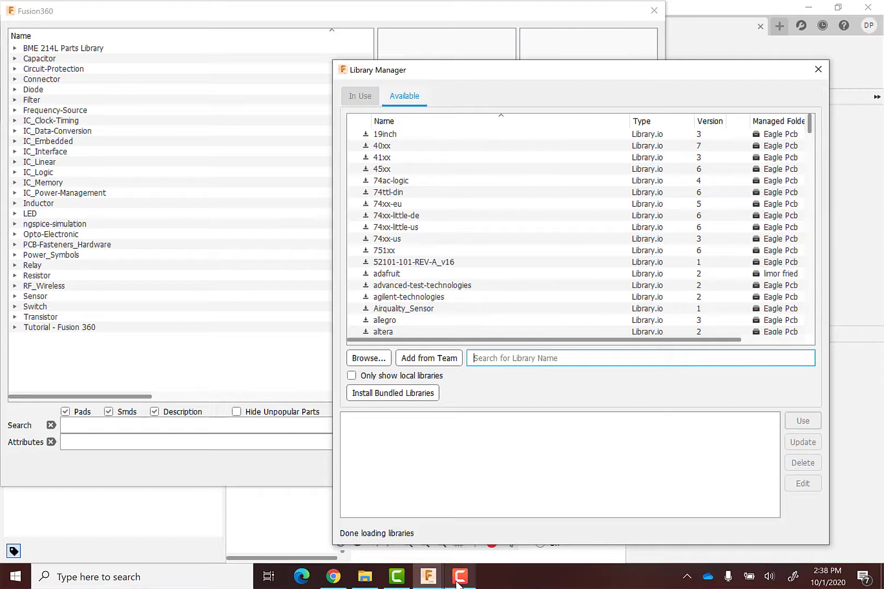
Step: In Chrome, rerun the 'ad620 eagle library' search and download ad620.lbr from Autodesk Eagle Libraries
left_click(337, 584)
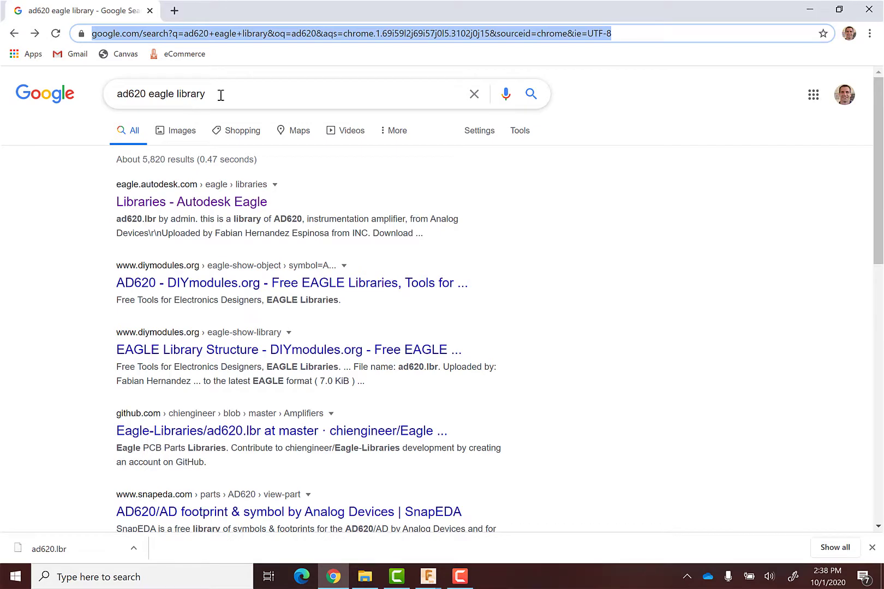
left_click(221, 95)
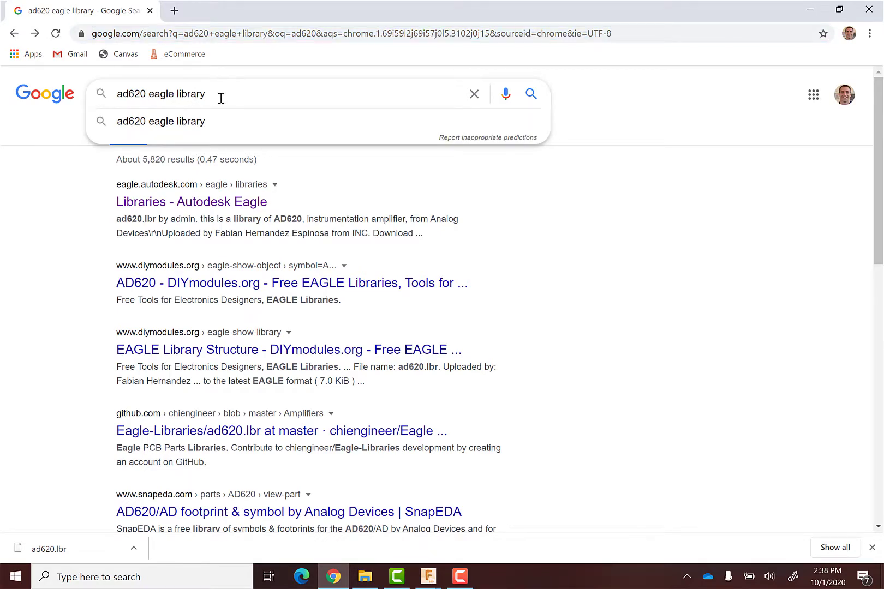
key("Return")
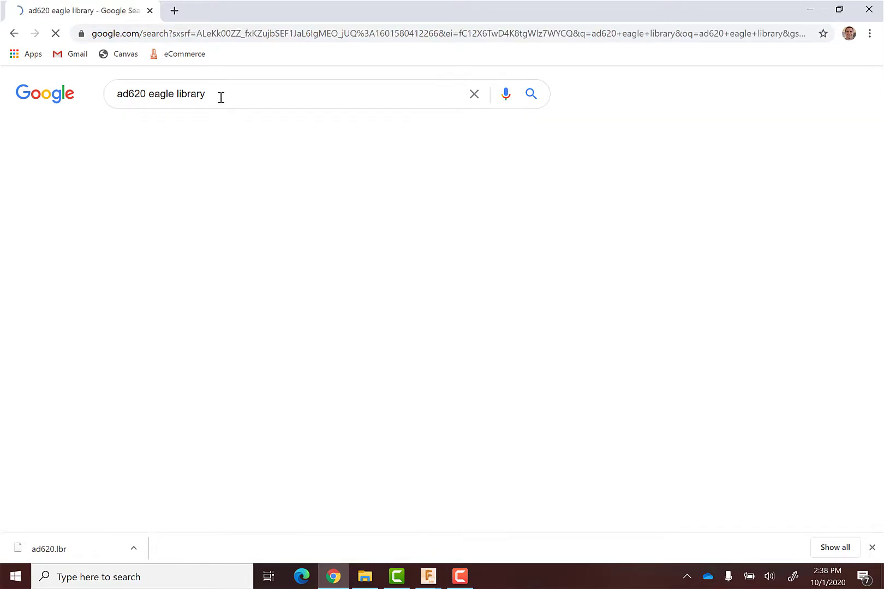
left_click(176, 203)
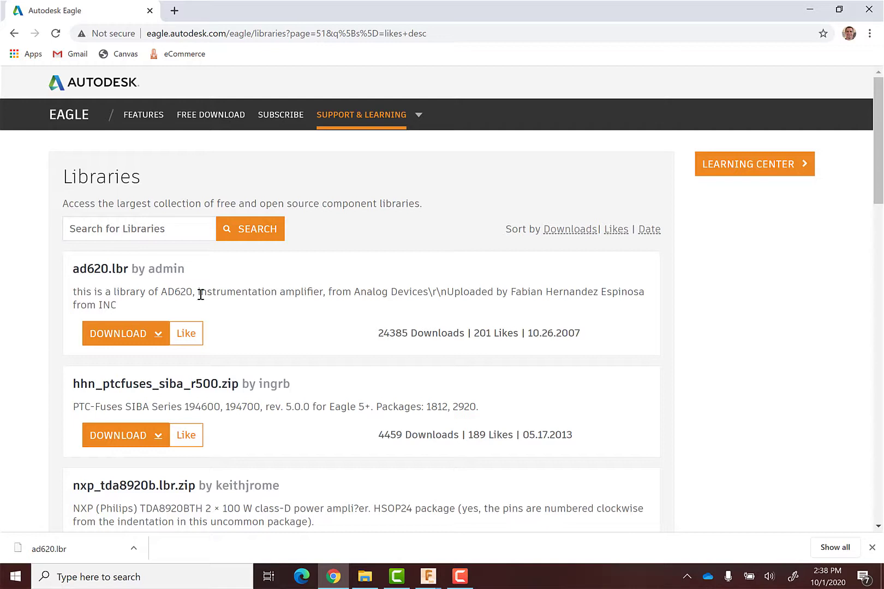
left_click(156, 335)
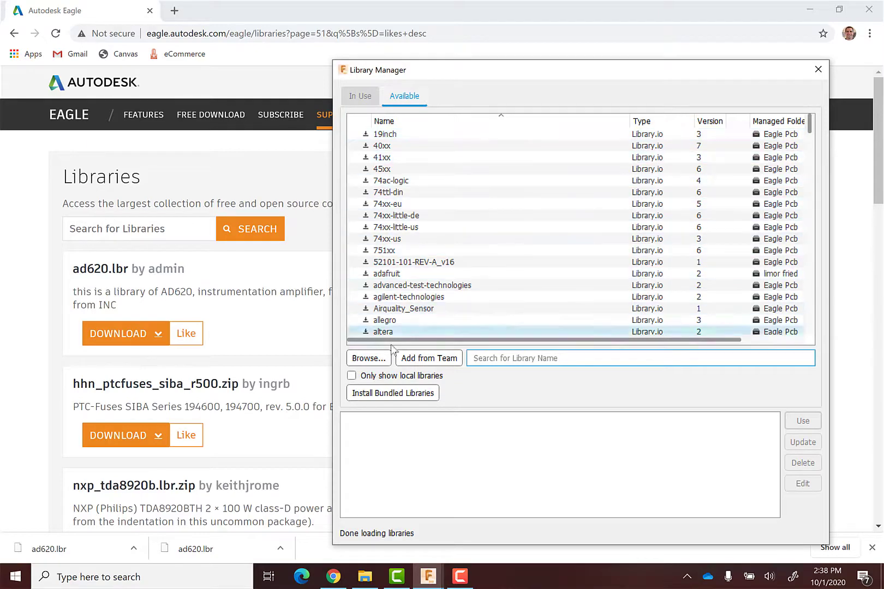
Step: Load Downloads\ad620.lbr into the Library Manager and mark the ad620 library as in use
left_click(381, 360)
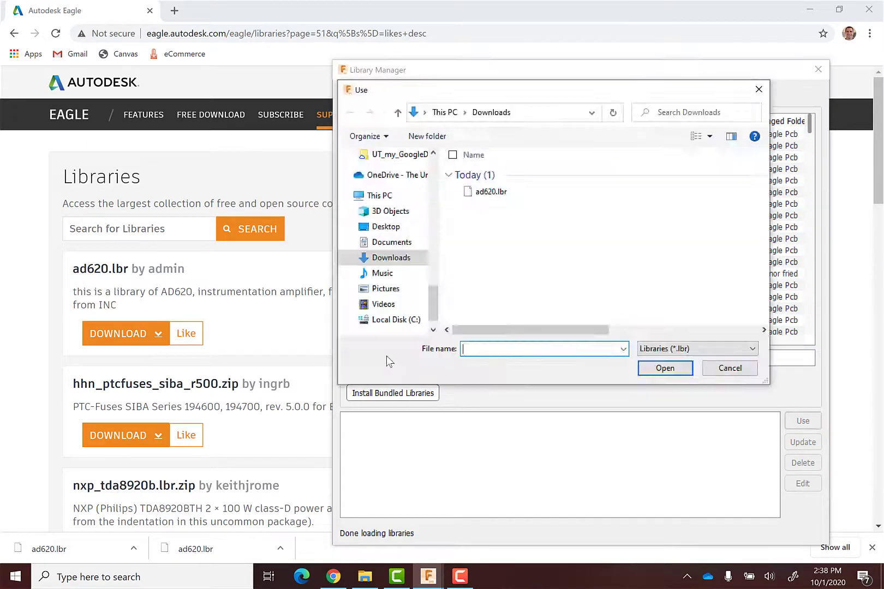
left_click(491, 193)
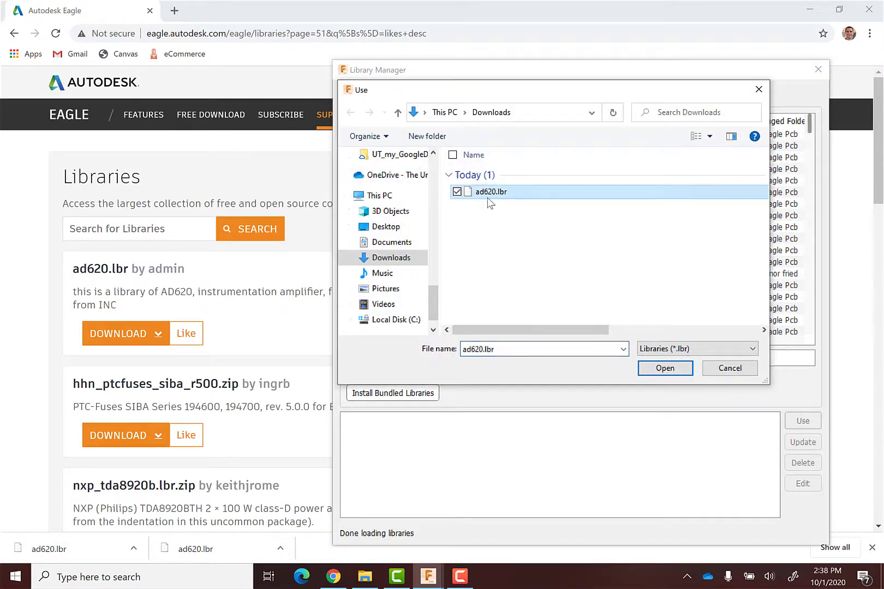
left_click(666, 368)
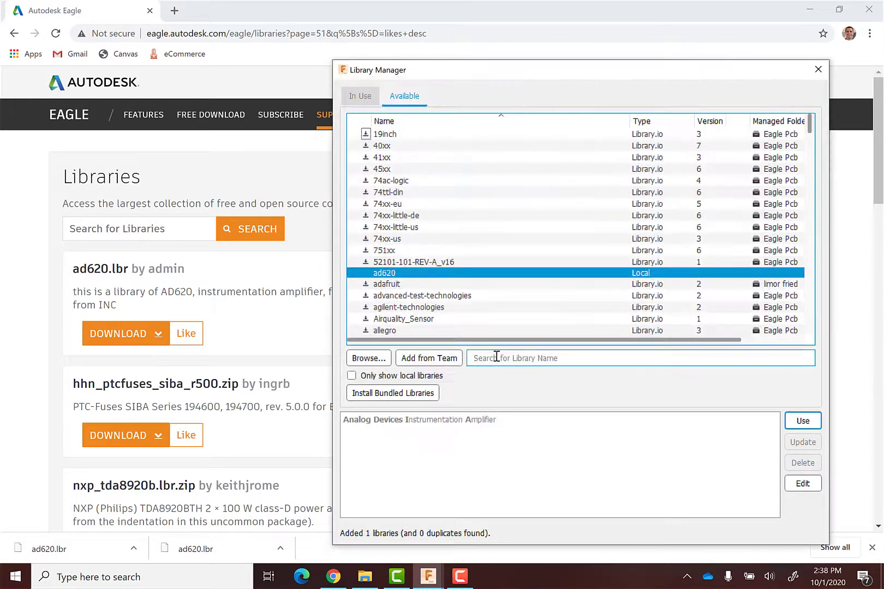
left_click(389, 273)
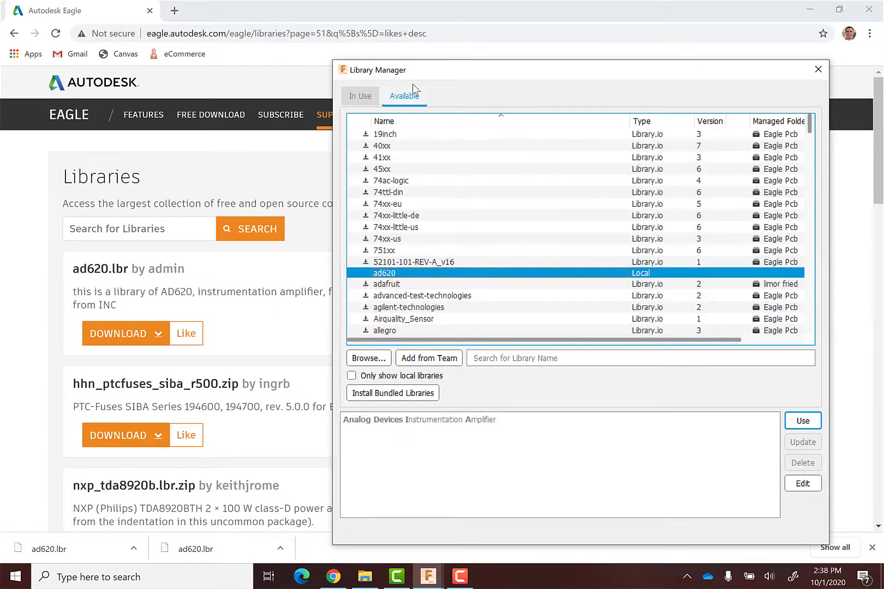
left_click(802, 422)
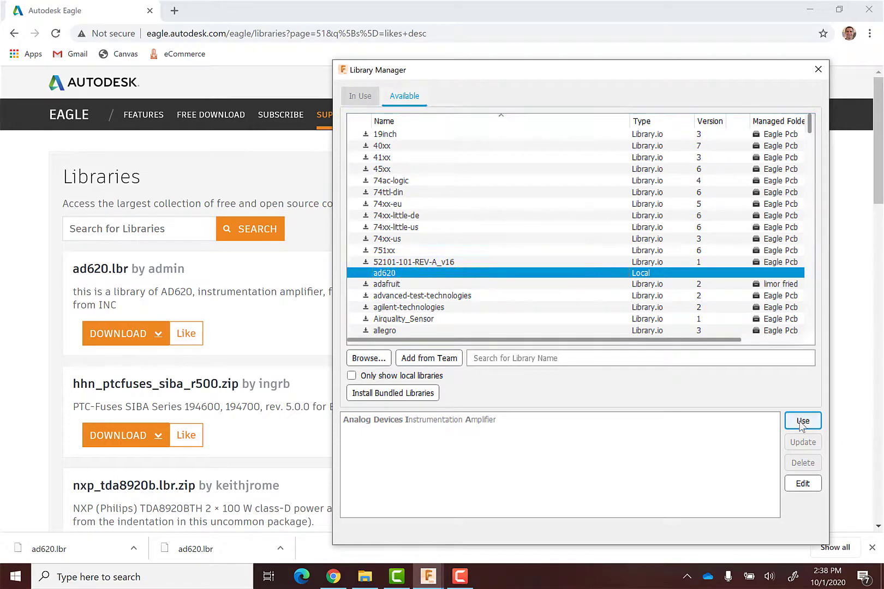
left_click(356, 97)
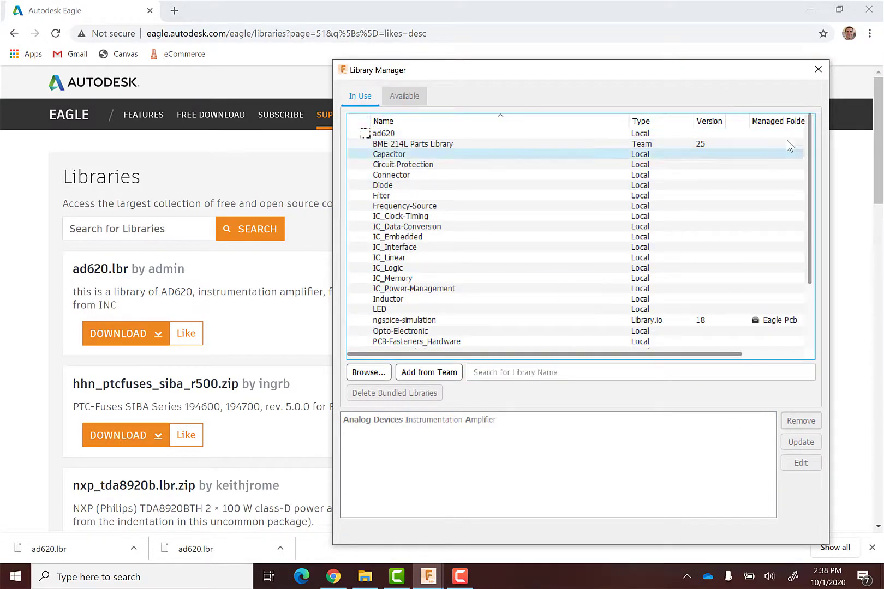
left_click(818, 70)
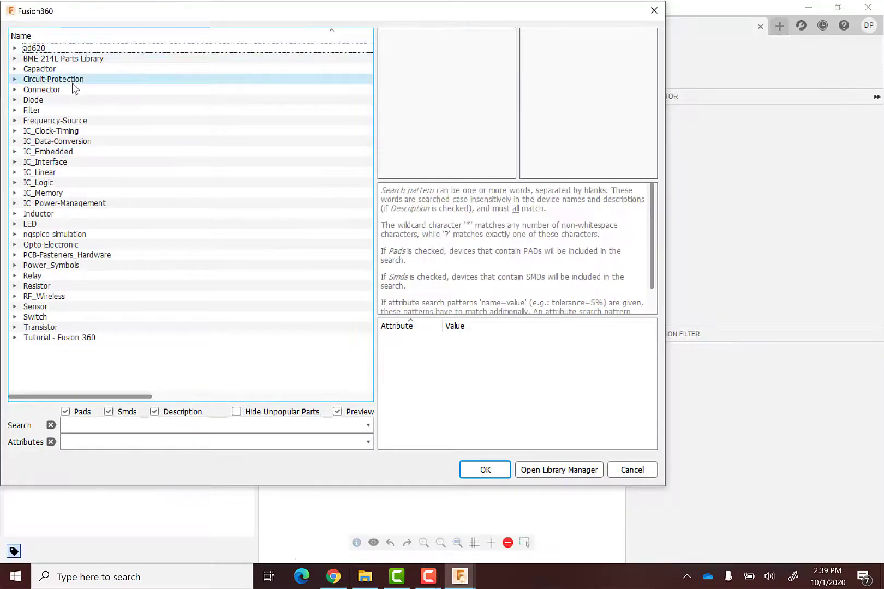
Step: Preview the AD620 device from the ad620 library and import it into the parts library
left_click(16, 48)
left_click(59, 58)
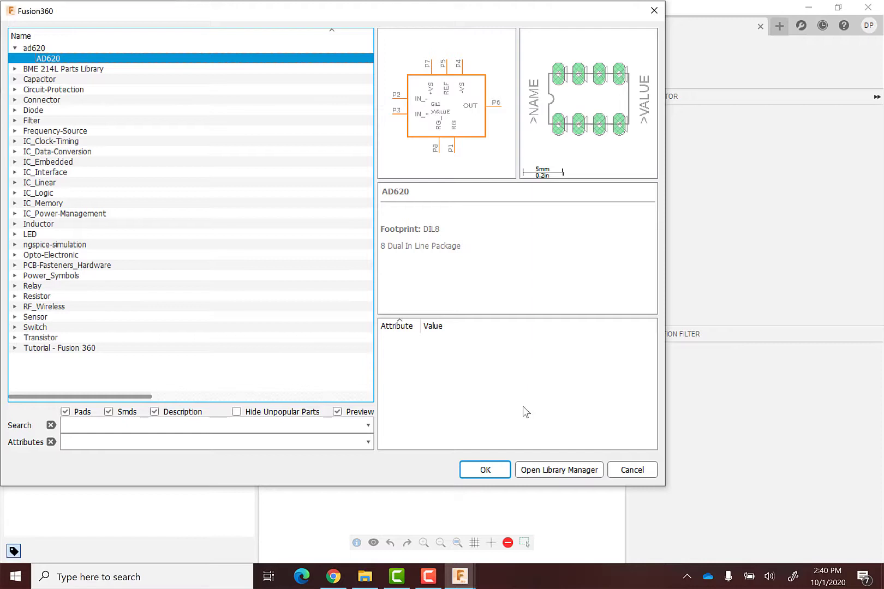
left_click(498, 465)
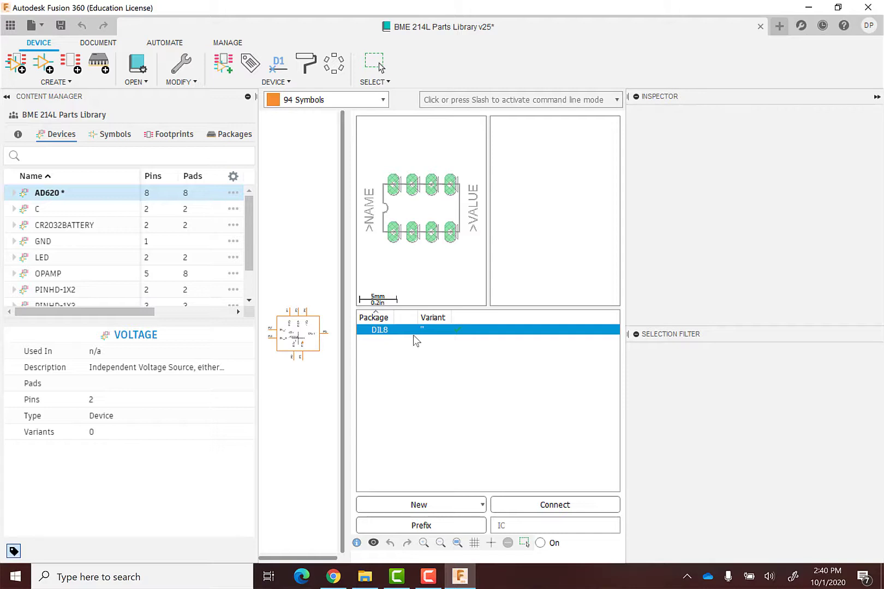
left_click(14, 192)
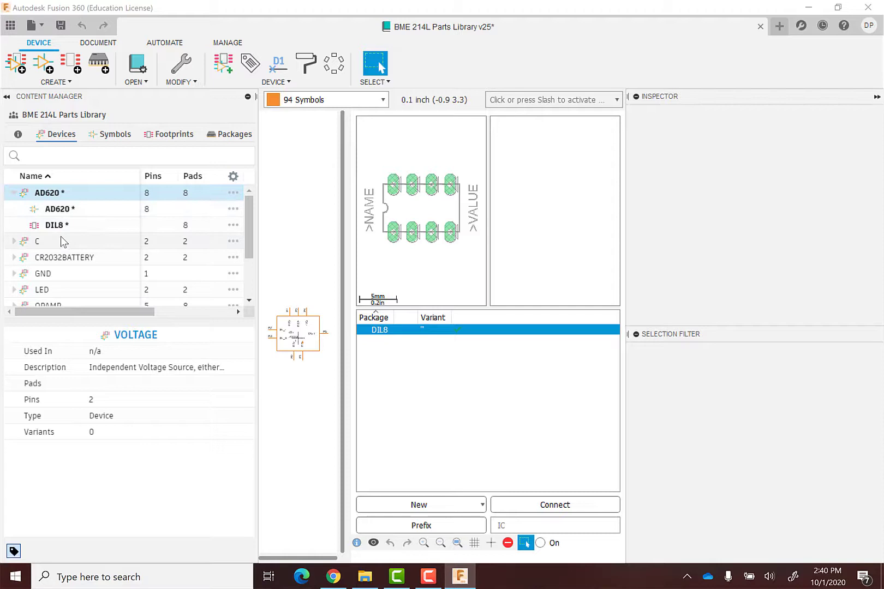
scroll(245, 219, "down", 3)
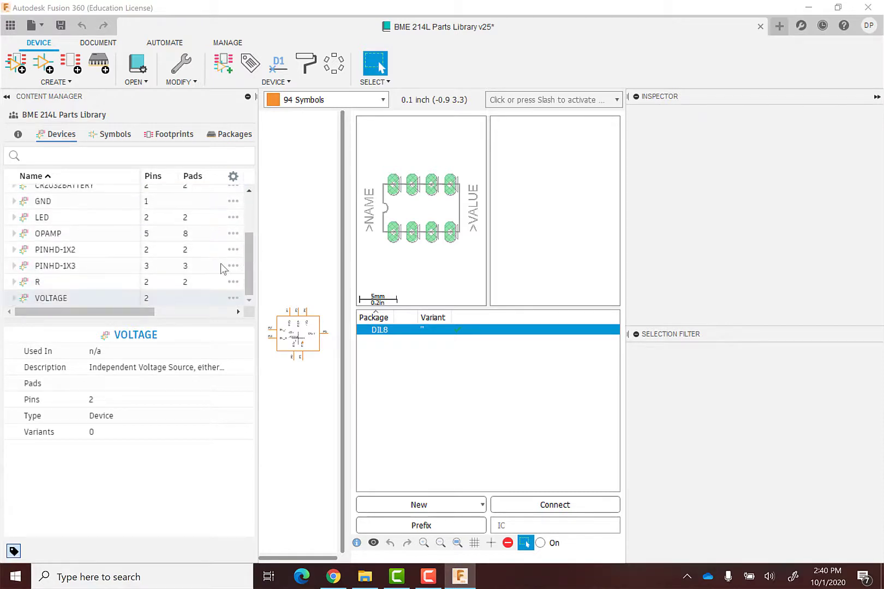
left_click(14, 233)
left_click(59, 268)
double_click(59, 267)
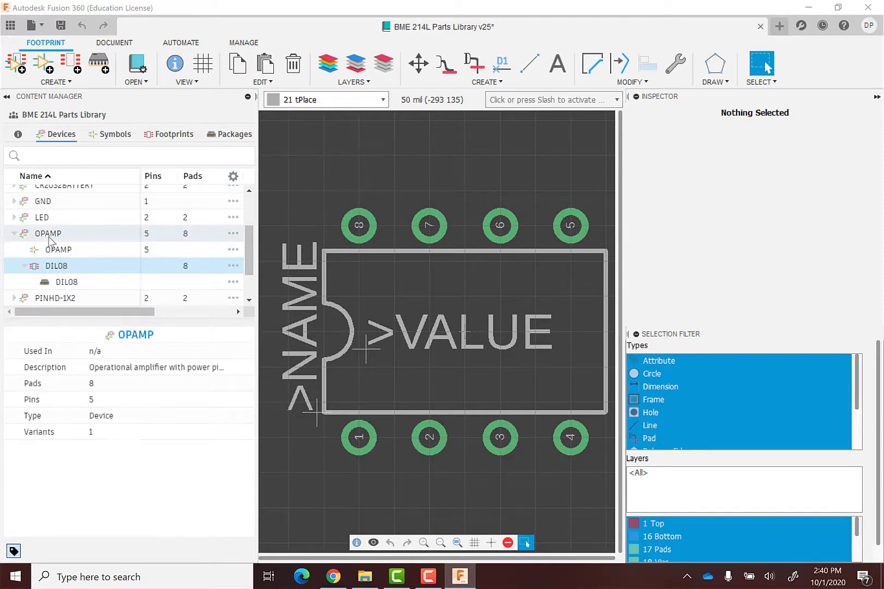
double_click(49, 235)
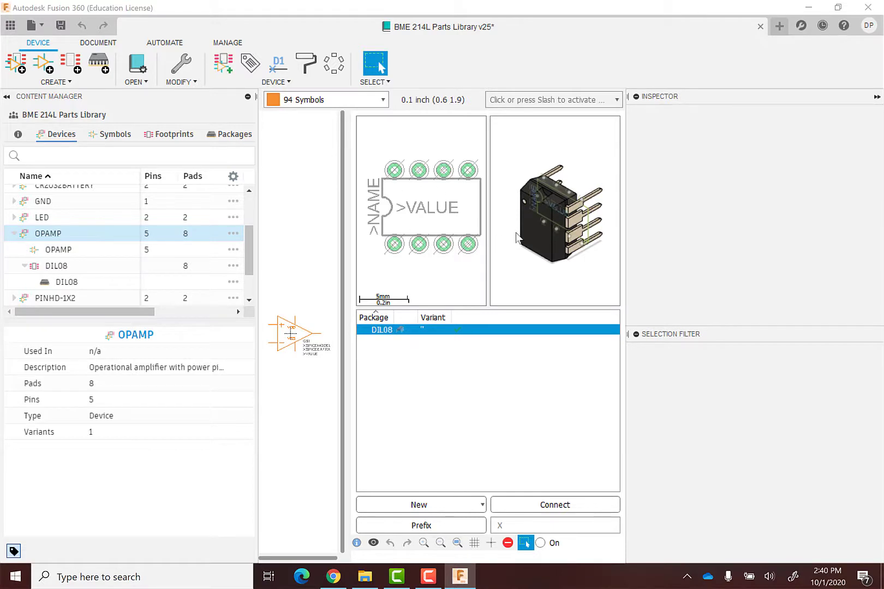
scroll(191, 230, "up", 3)
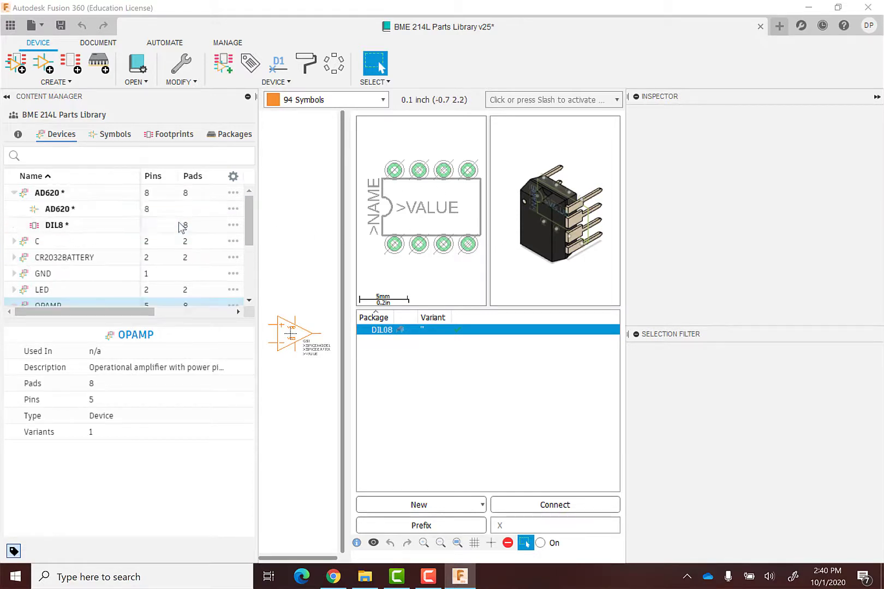
double_click(54, 226)
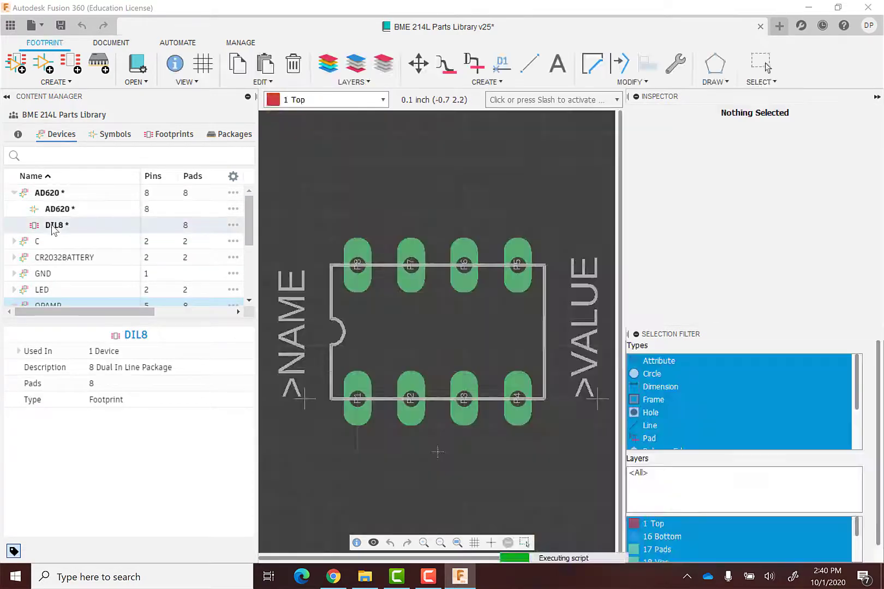
left_click(15, 194)
left_click(15, 193)
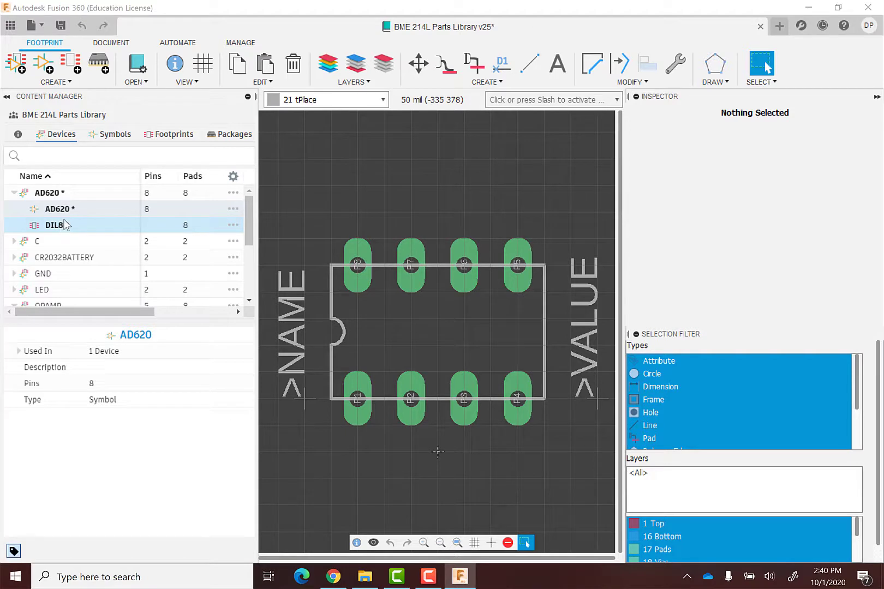
scroll(64, 224, "down", 3)
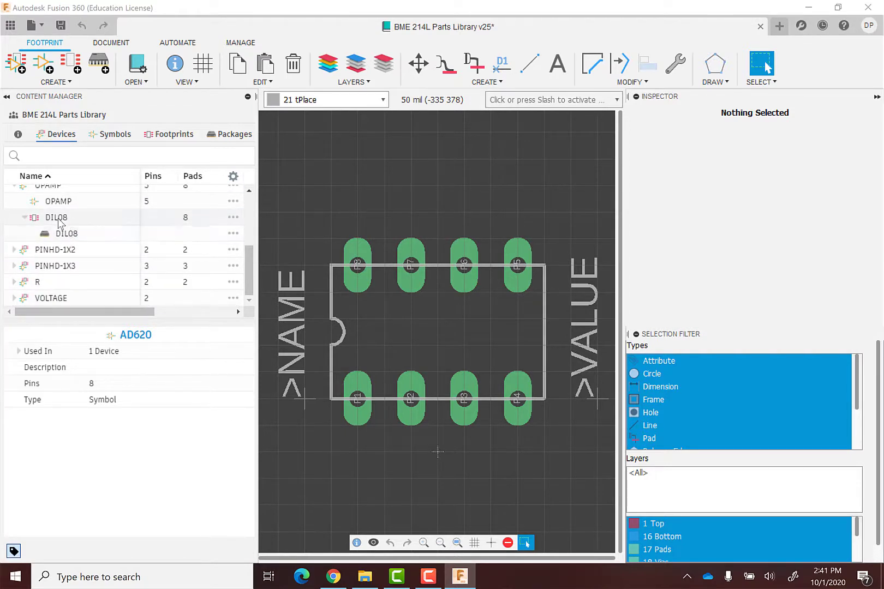
scroll(85, 235, "up", 3)
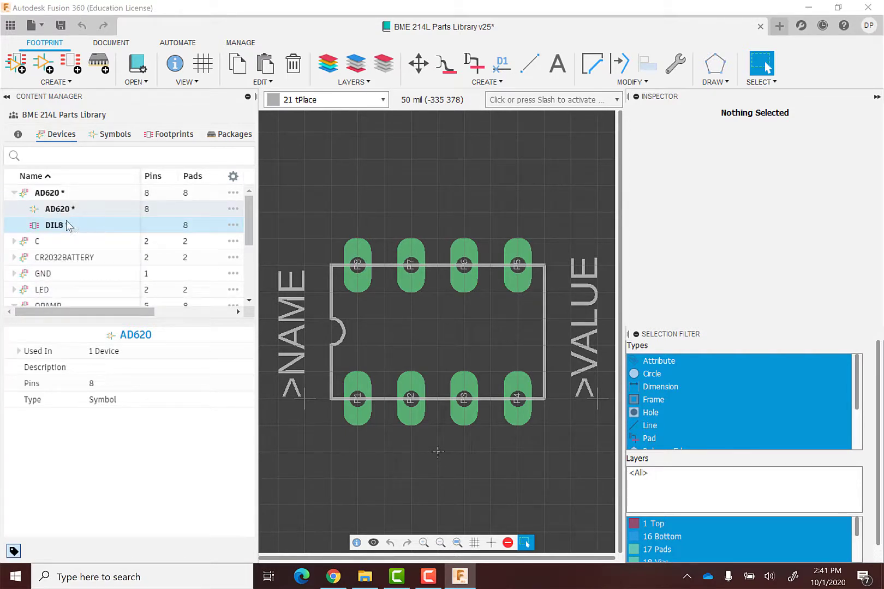
double_click(52, 195)
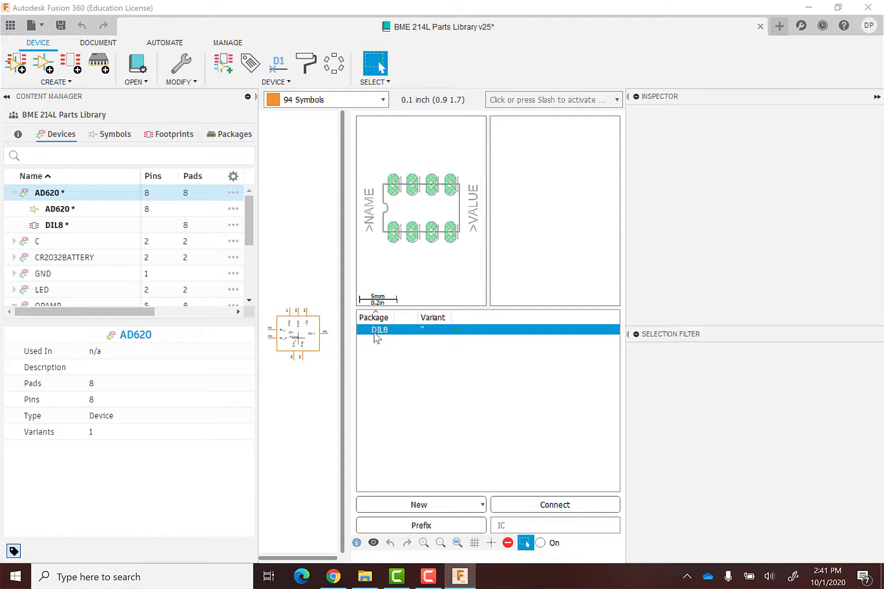
Step: Delete the existing DIL8 package variant from AD620
left_click(392, 330)
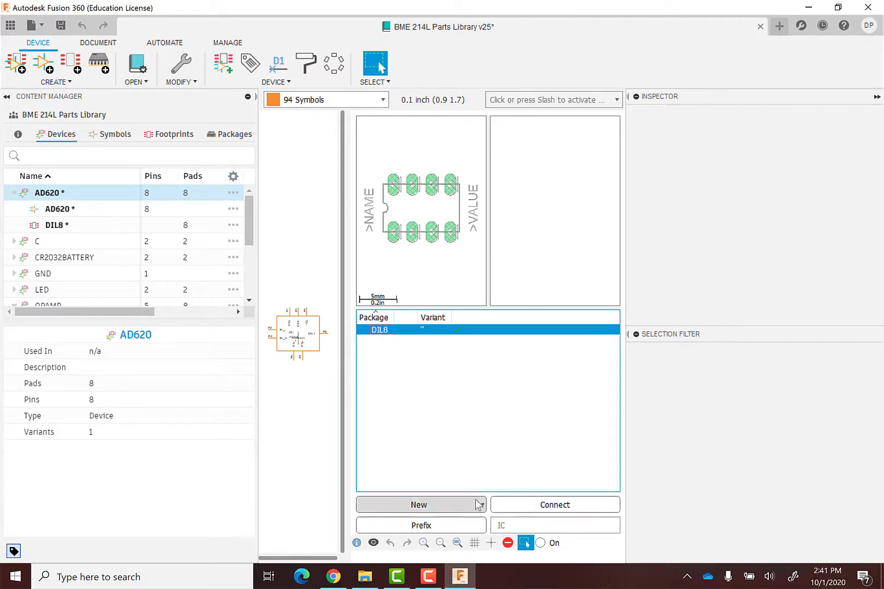
right_click(388, 331)
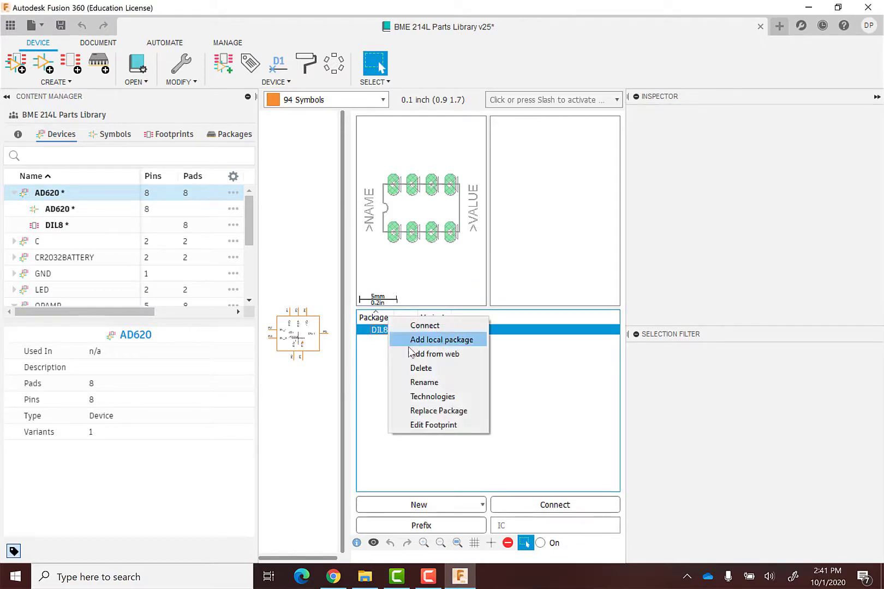
left_click(429, 368)
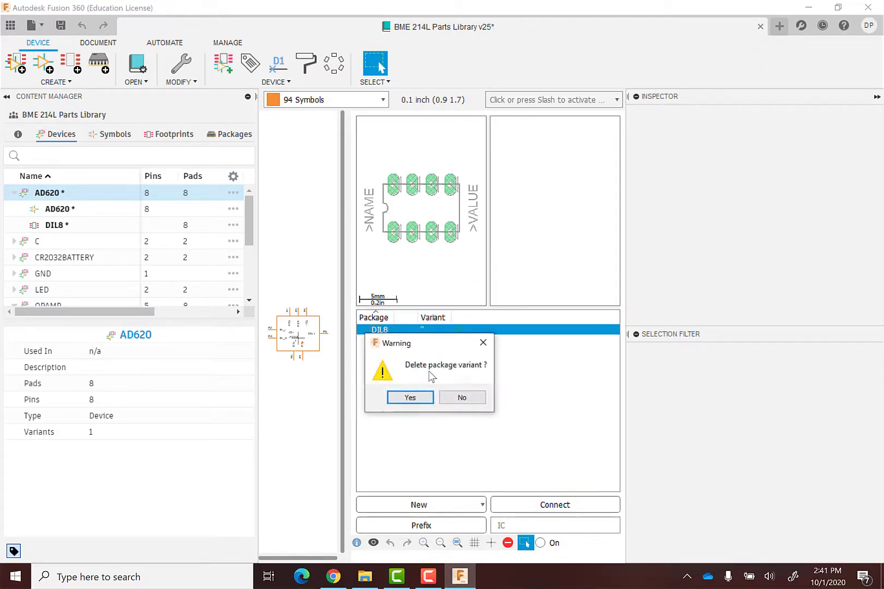
left_click(414, 398)
Step: Add the DIL08 package from the local library as AD620's package variant
left_click(424, 509)
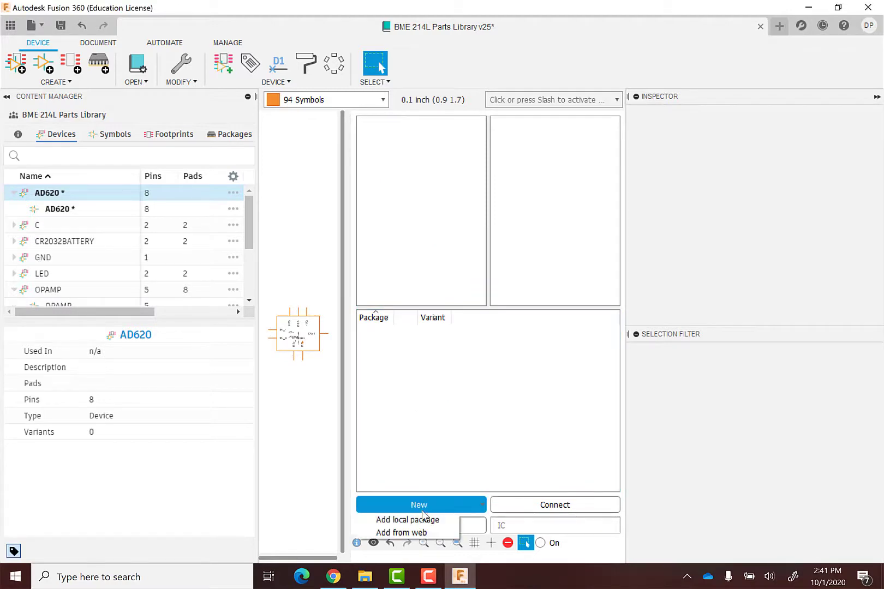
left_click(417, 521)
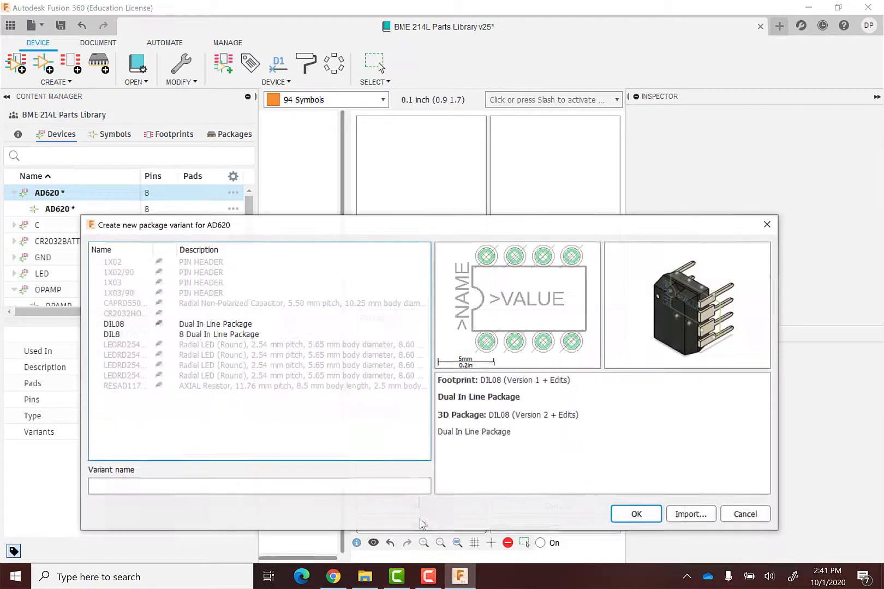
left_click(143, 327)
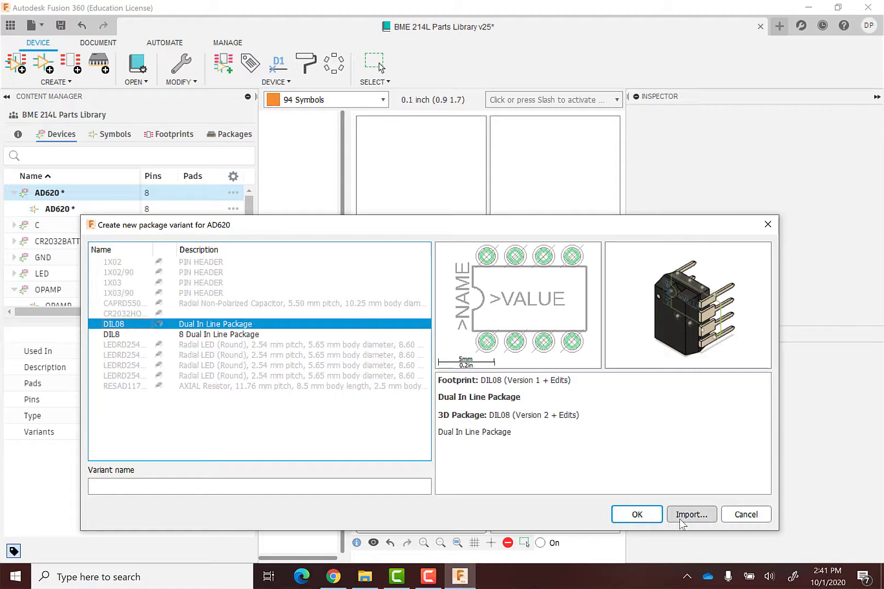
left_click(649, 516)
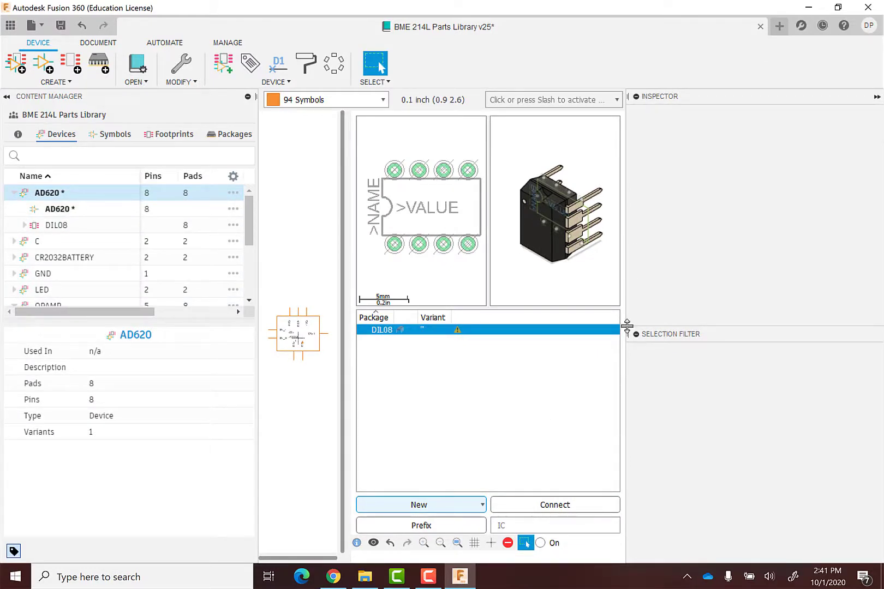
Step: Open the DIL08 footprint, then its 3D package for editing, accepting the modified-footprint warning
left_click_drag(627, 326, 812, 322)
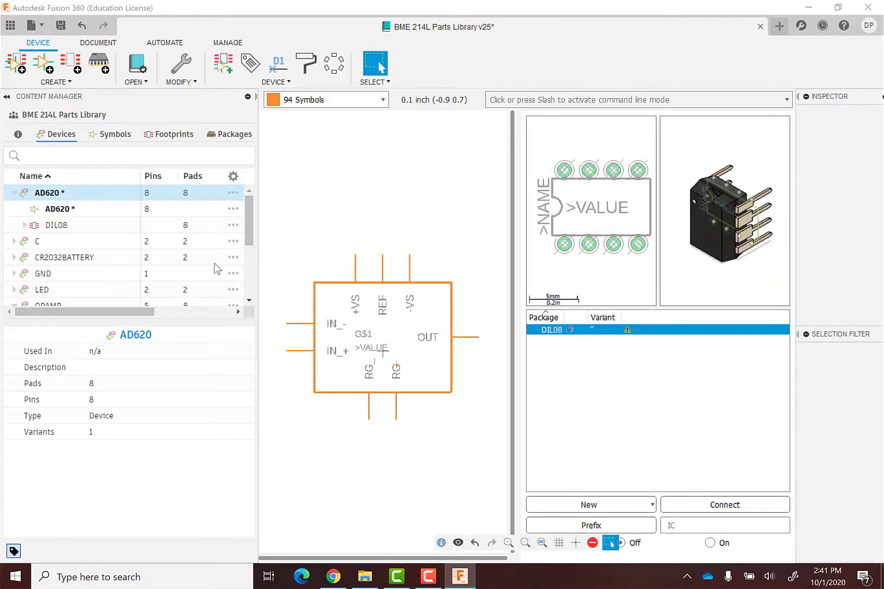
double_click(63, 232)
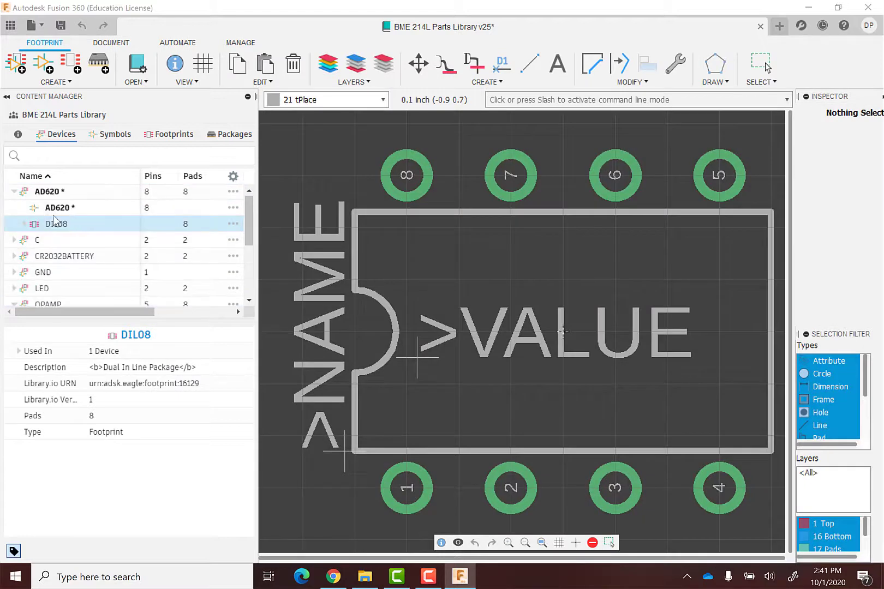
left_click(24, 224)
double_click(72, 241)
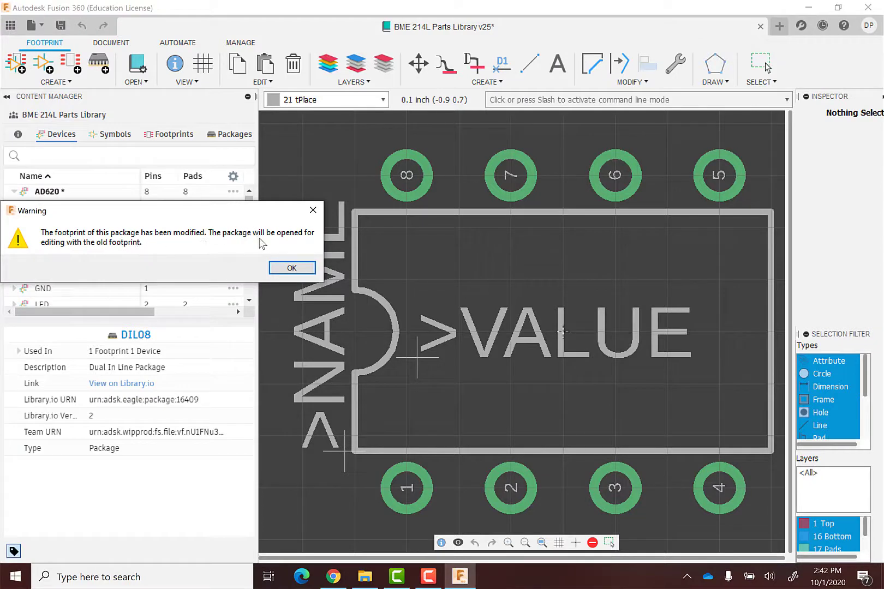
left_click(292, 267)
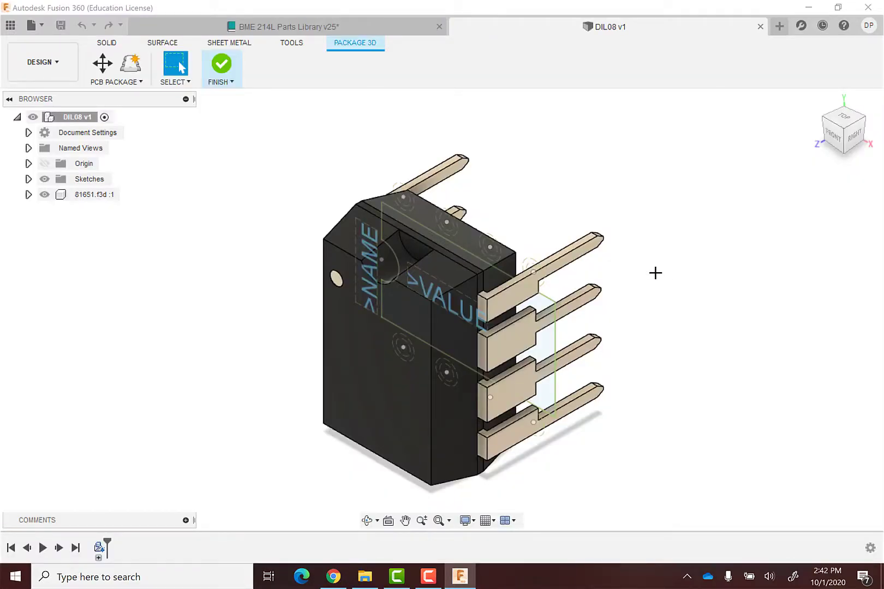
Step: Orbit the chip model and hide the >NAME and >VALUE sketches
middle_click_drag(661, 274, 612, 237, "shift")
scroll(569, 285, "up", 3)
scroll(569, 286, "down", 3)
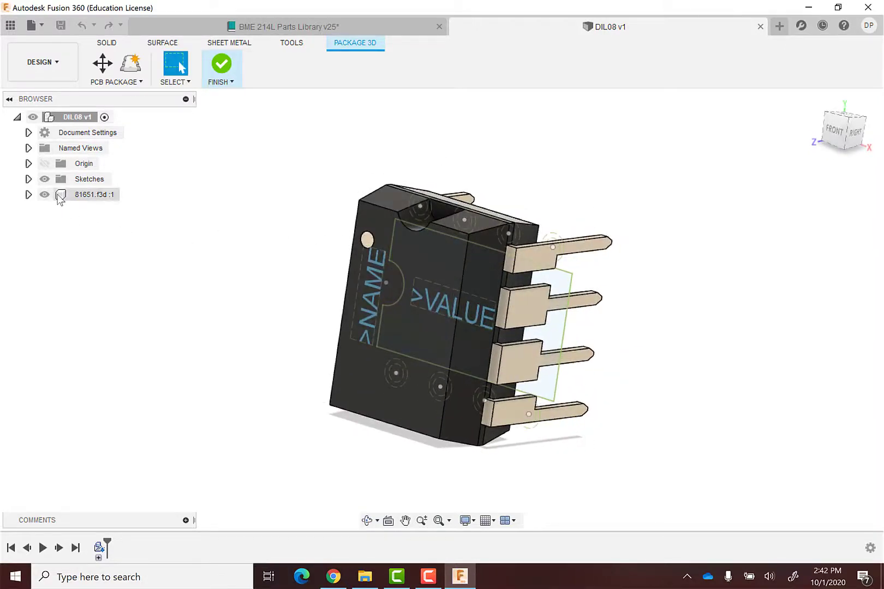
left_click(44, 179)
Step: Rotate the whole chip body 90° about the Z axis with Move/Copy
left_click_drag(210, 147, 713, 472)
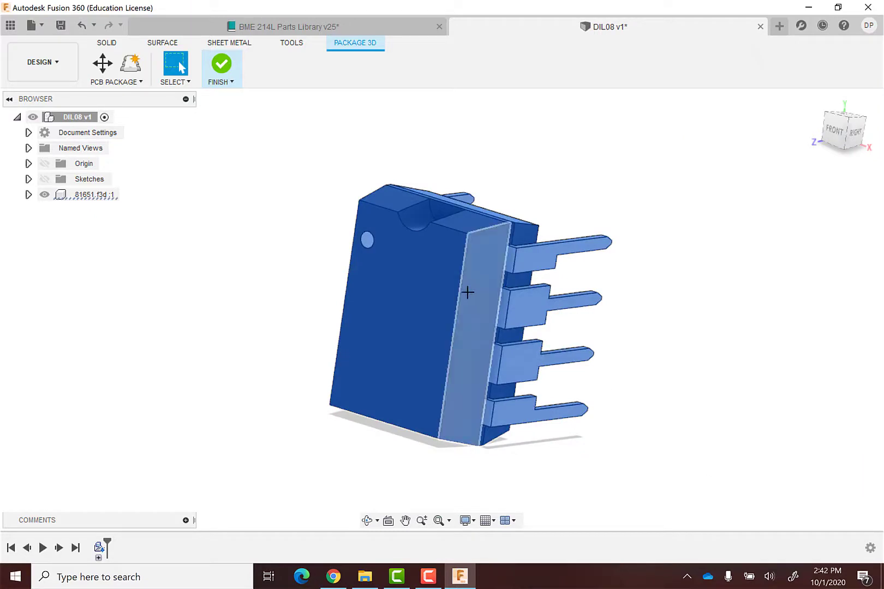
left_click(107, 43)
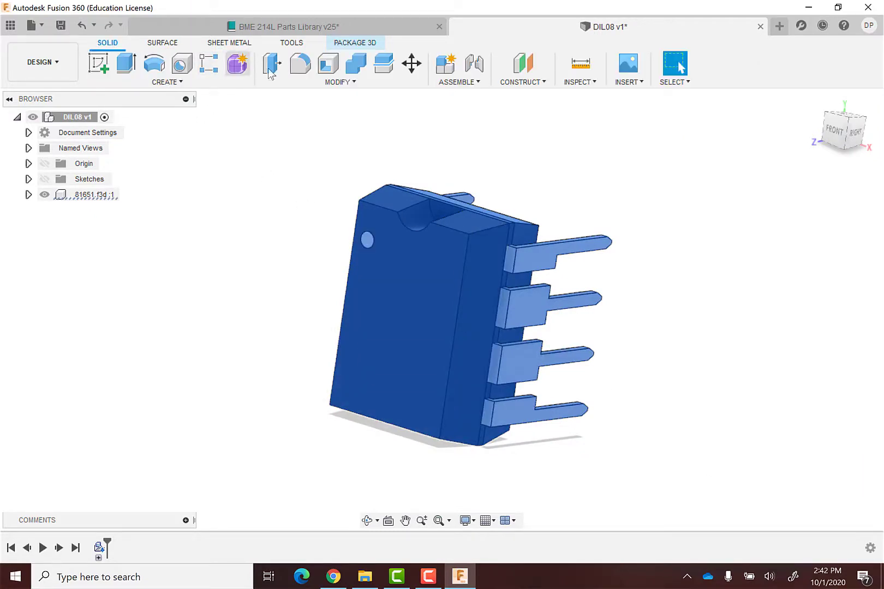
left_click(354, 82)
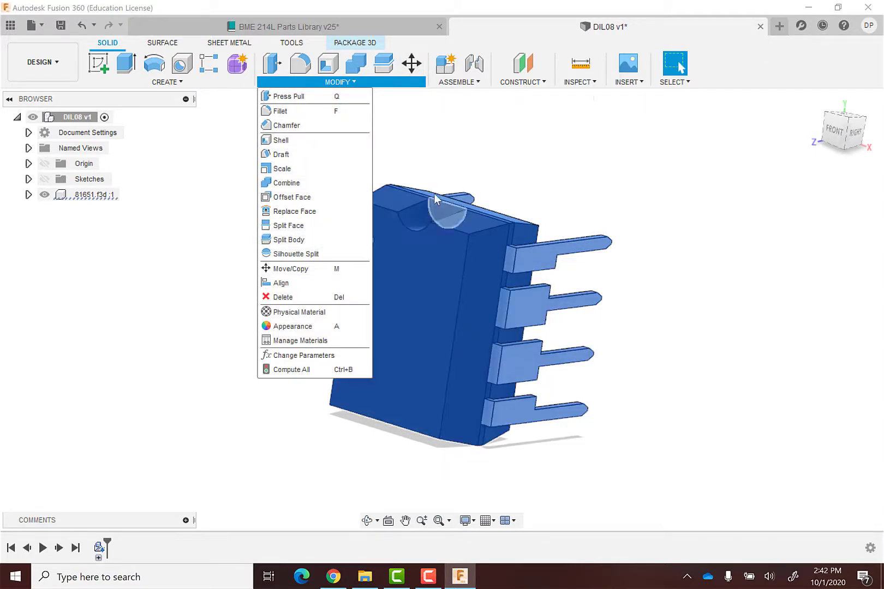
left_click(406, 83)
left_click(412, 65)
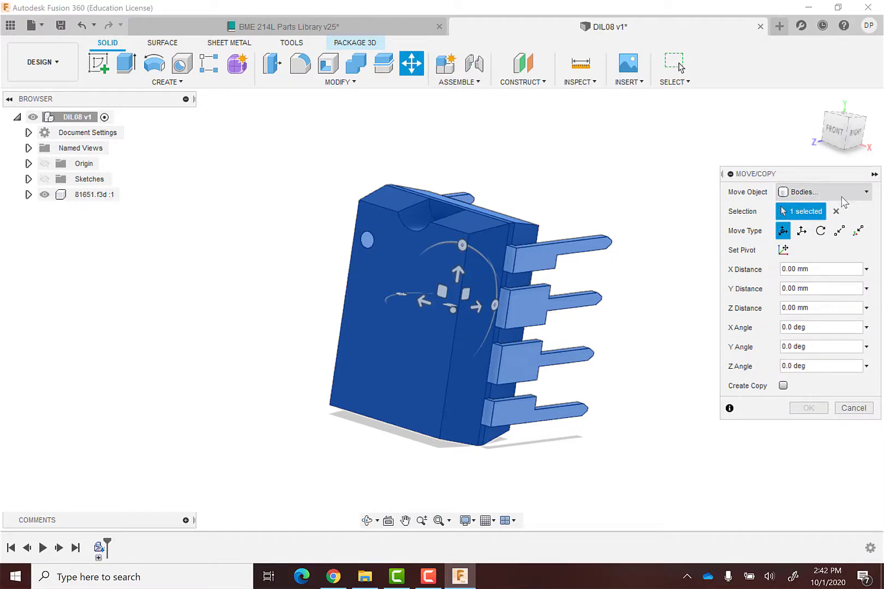
left_click(821, 232)
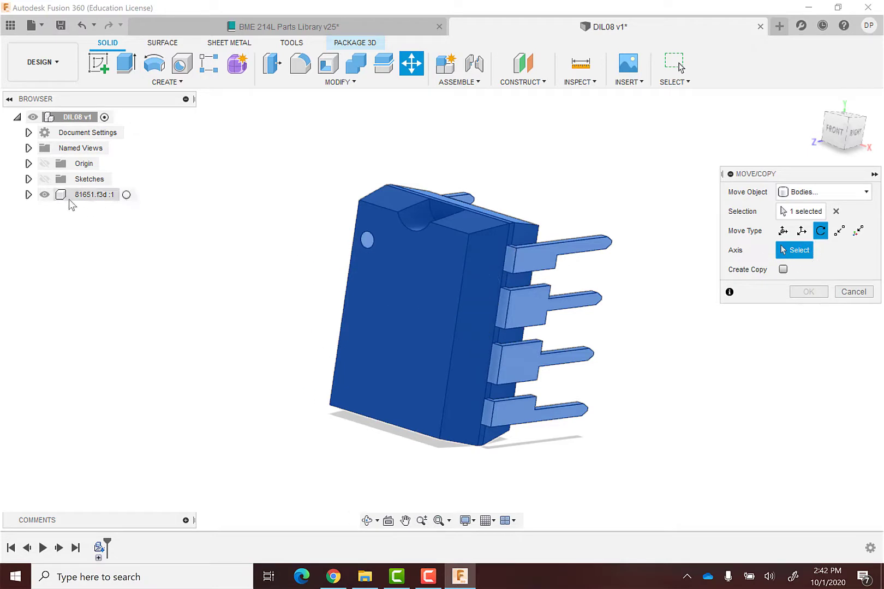
left_click(29, 163)
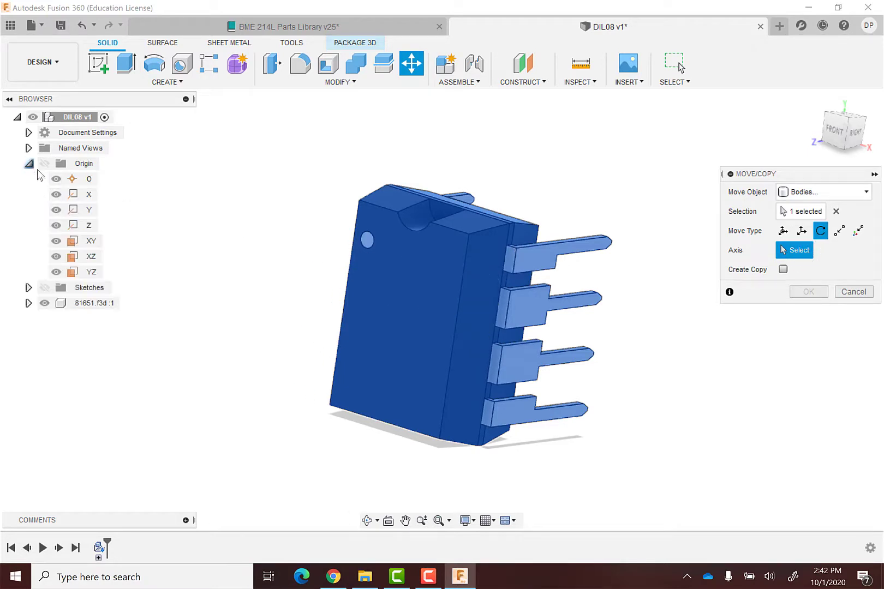
left_click(59, 195)
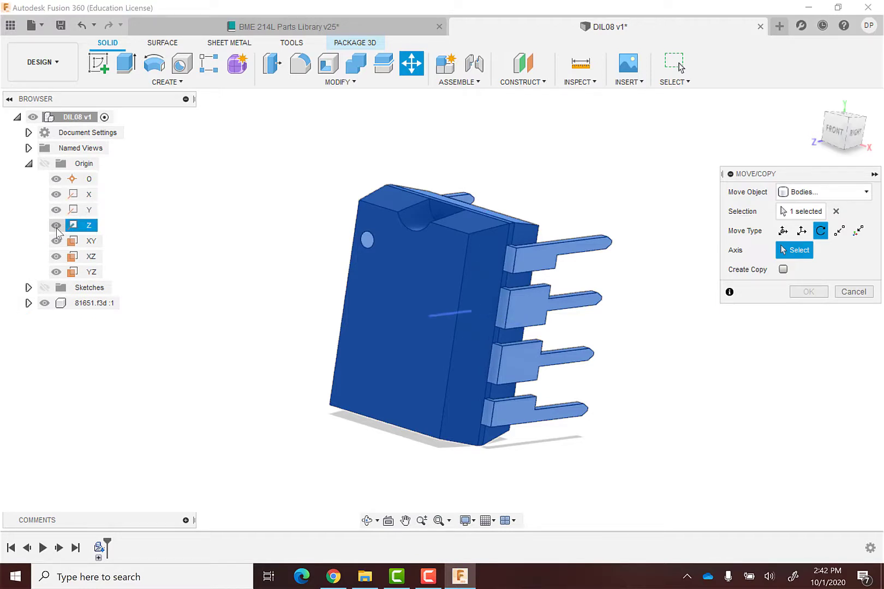
left_click(56, 226)
left_click(90, 230)
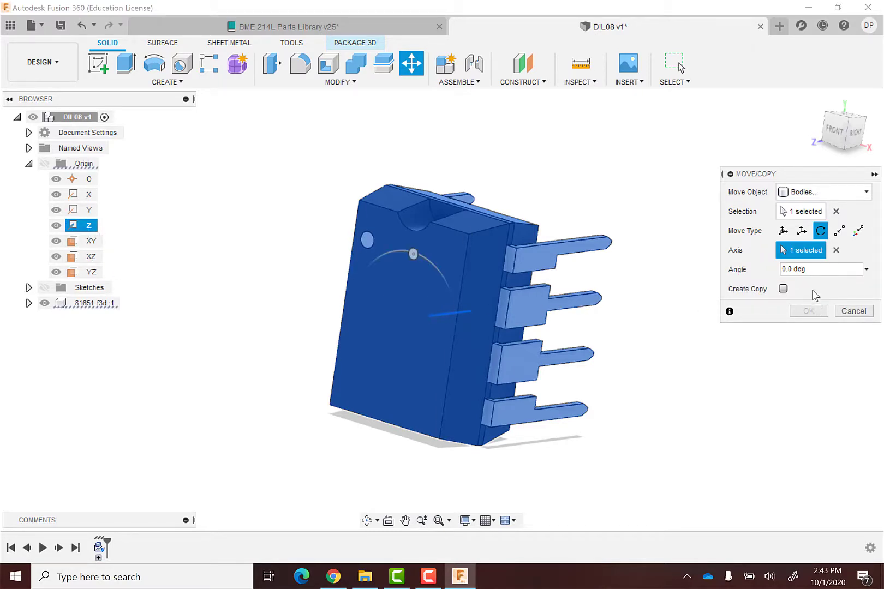
left_click_drag(766, 269, 754, 269)
type("90")
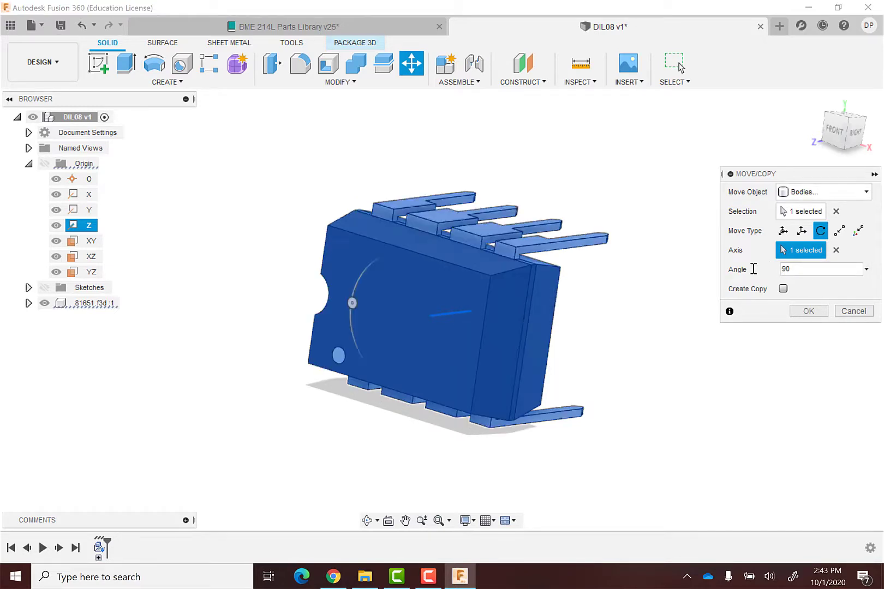
left_click(817, 311)
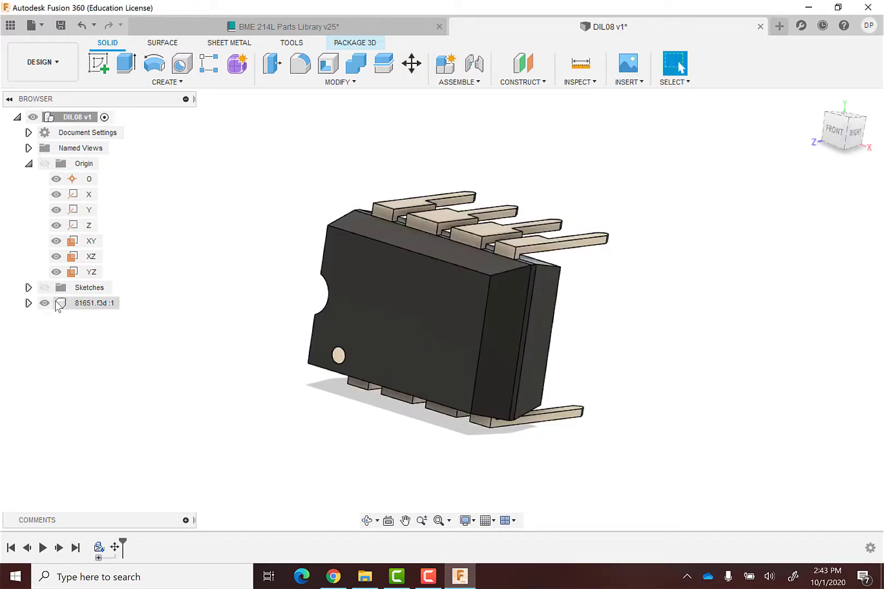
Step: Show the >NAME and >VALUE sketches again and save the DIL08 package version
left_click(44, 289)
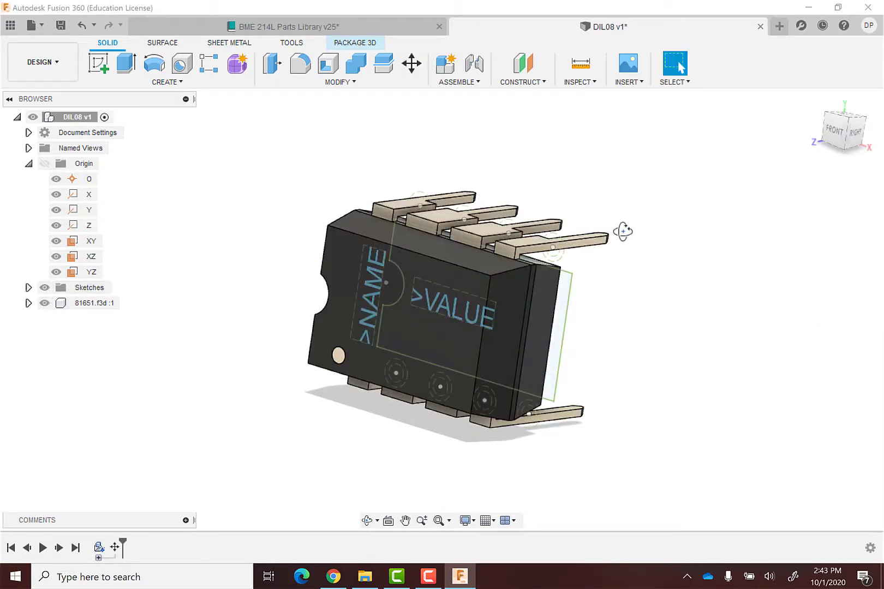
middle_click_drag(622, 230, 593, 155, "shift")
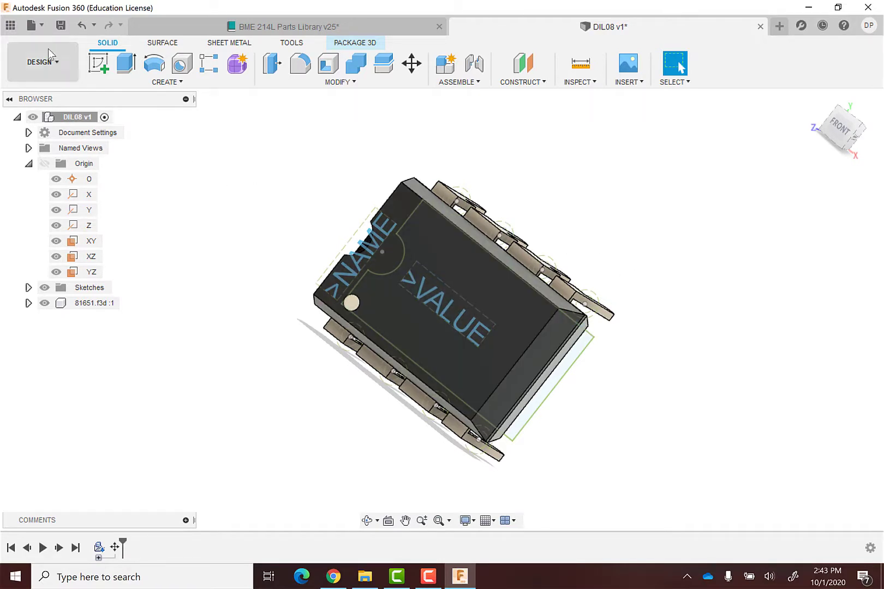
left_click(62, 25)
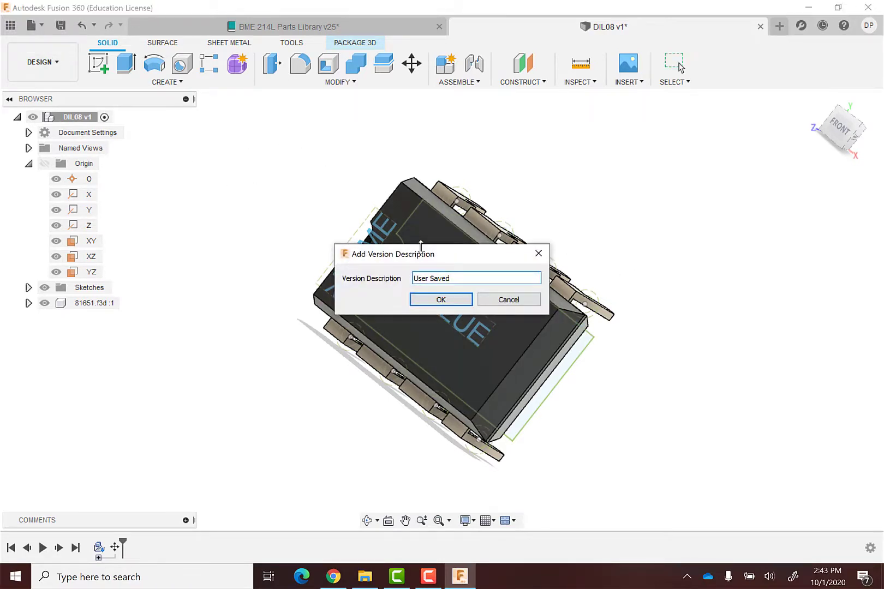
left_click(444, 300)
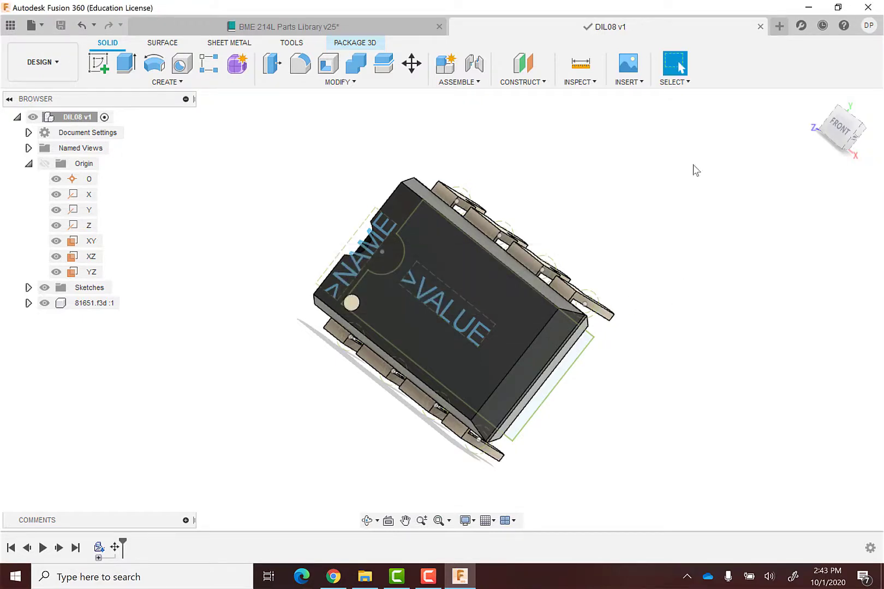
Step: Close the DIL08 model, reopen AD620, and bring up the DIL08 Connect dialog
left_click(760, 26)
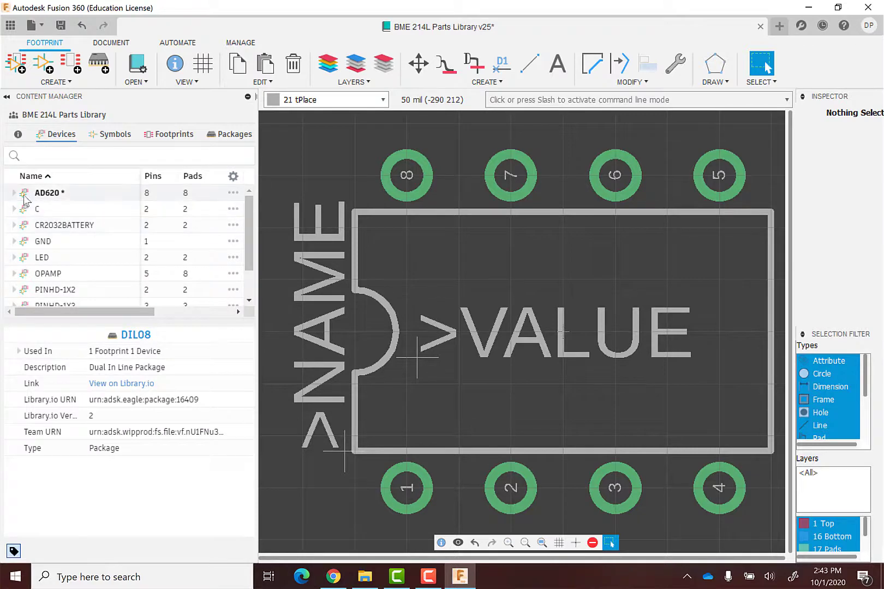
double_click(13, 195)
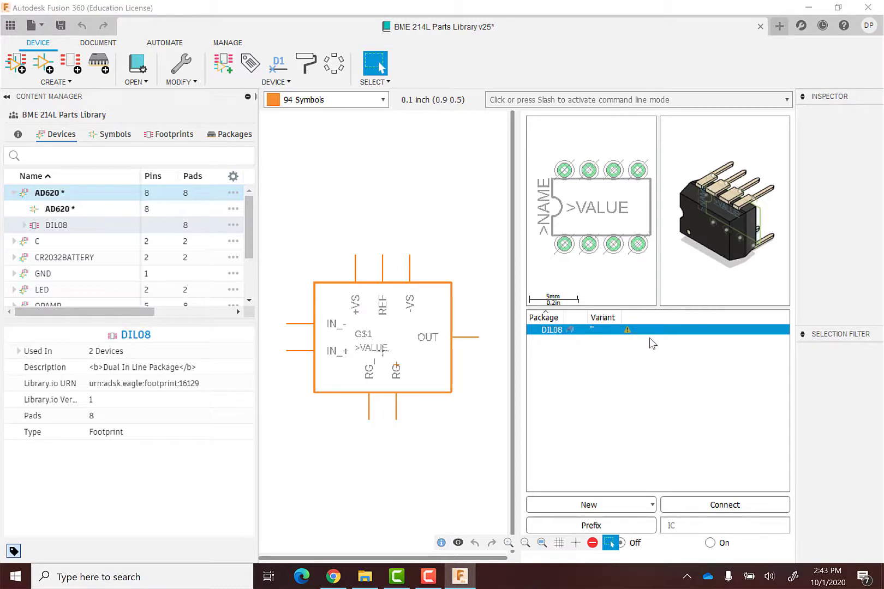
left_click(712, 503)
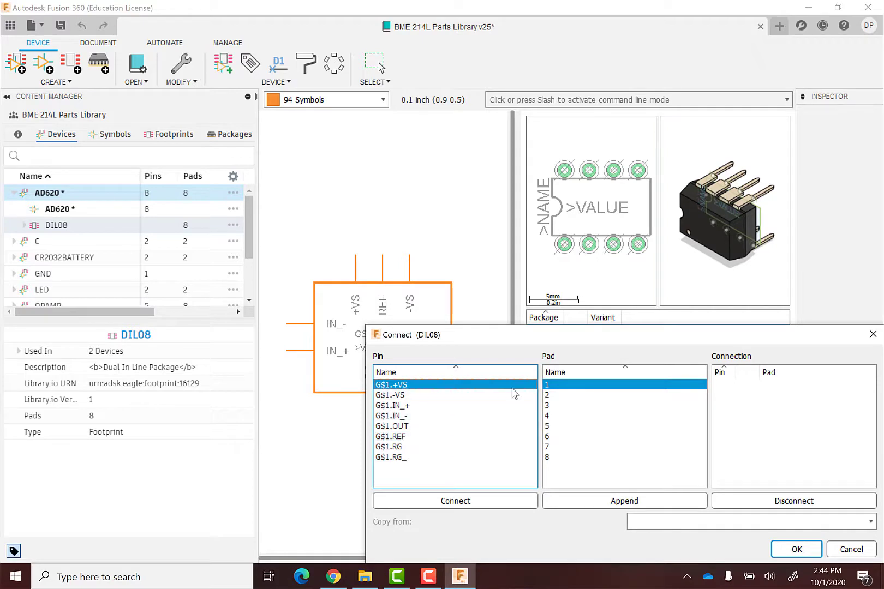
Step: Connect AD620 pin RG to pad 1, RG_ to pad 8 and IN_+ to pad 7
left_click(410, 448)
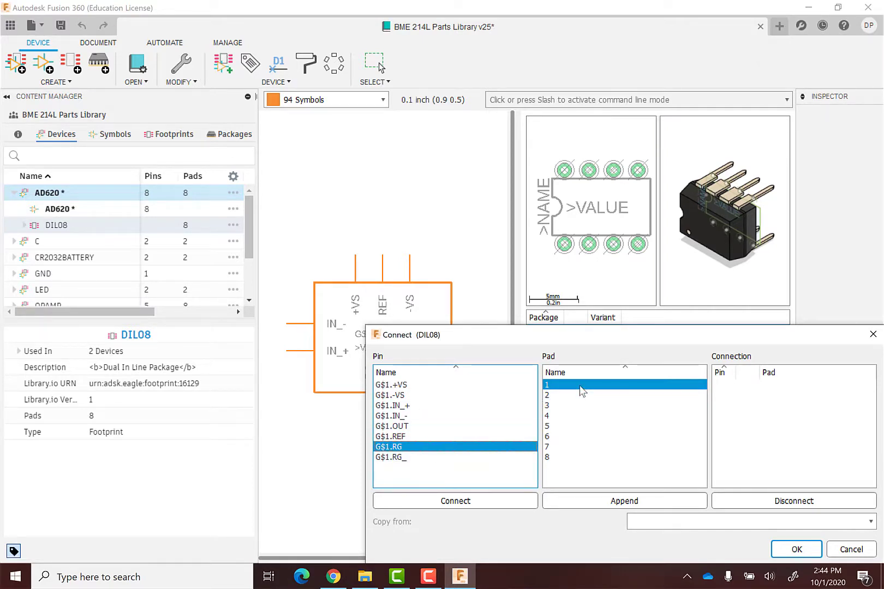
left_click(512, 503)
left_click(409, 449)
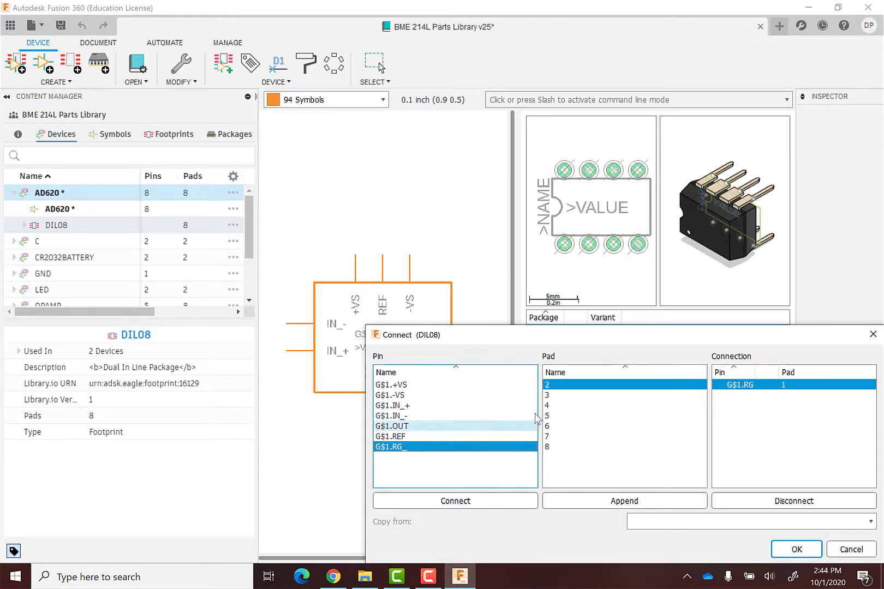
left_click(561, 448)
left_click(483, 500)
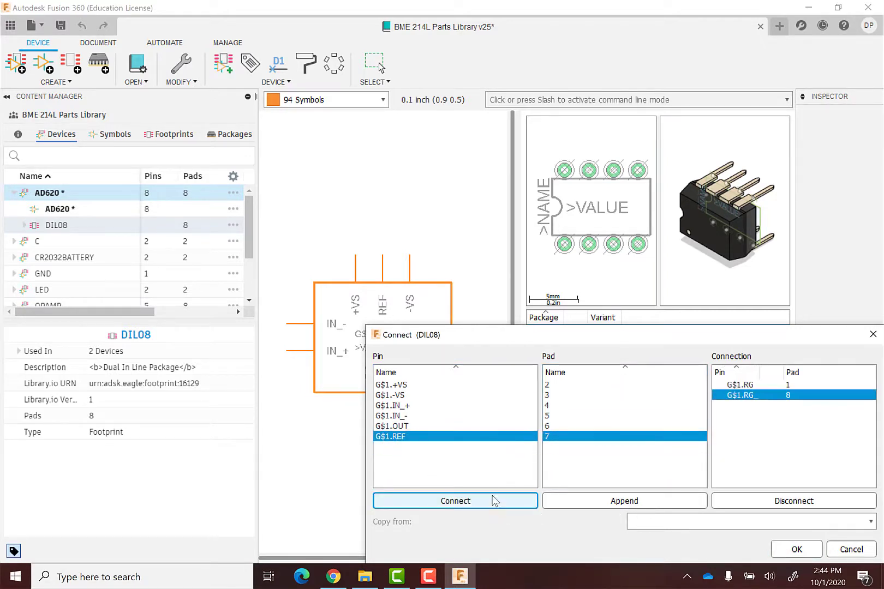
left_click(413, 410)
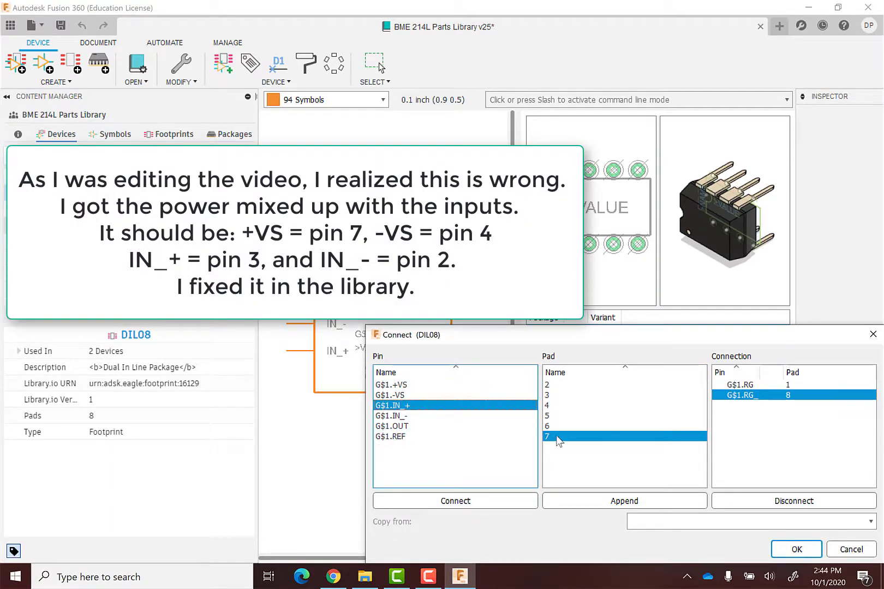
left_click(480, 502)
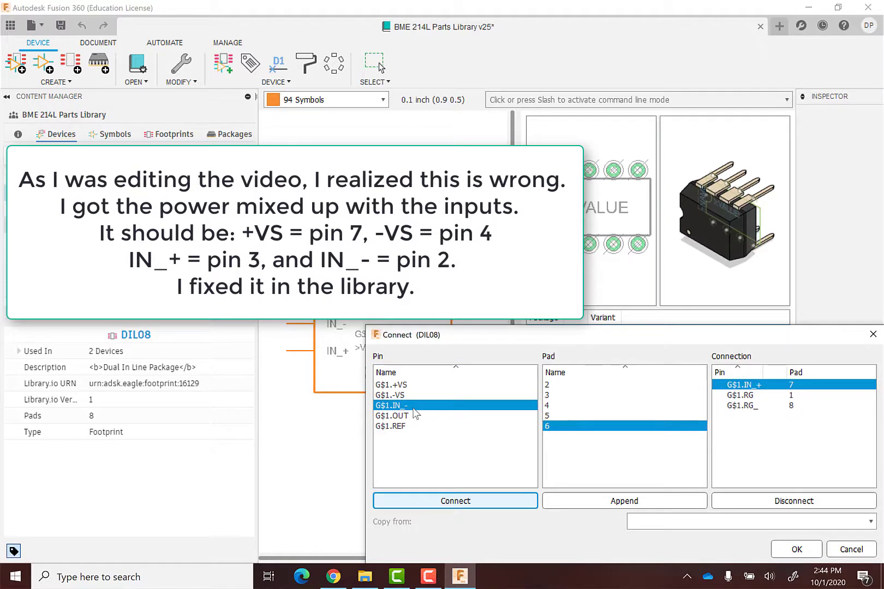
Step: Connect IN_- to pad 4, move REF from pad 6 to pad 5, and connect OUT to pad 6
left_click(565, 406)
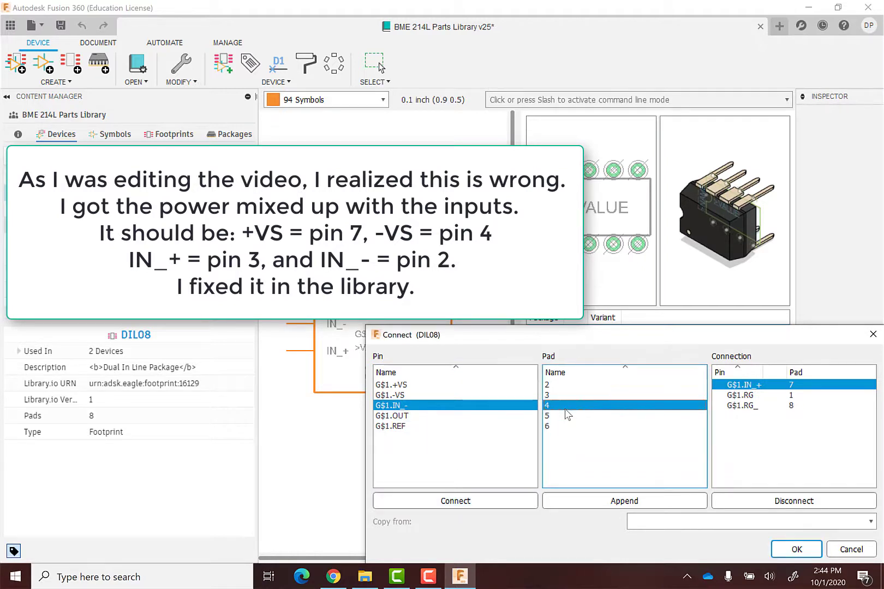
left_click(480, 502)
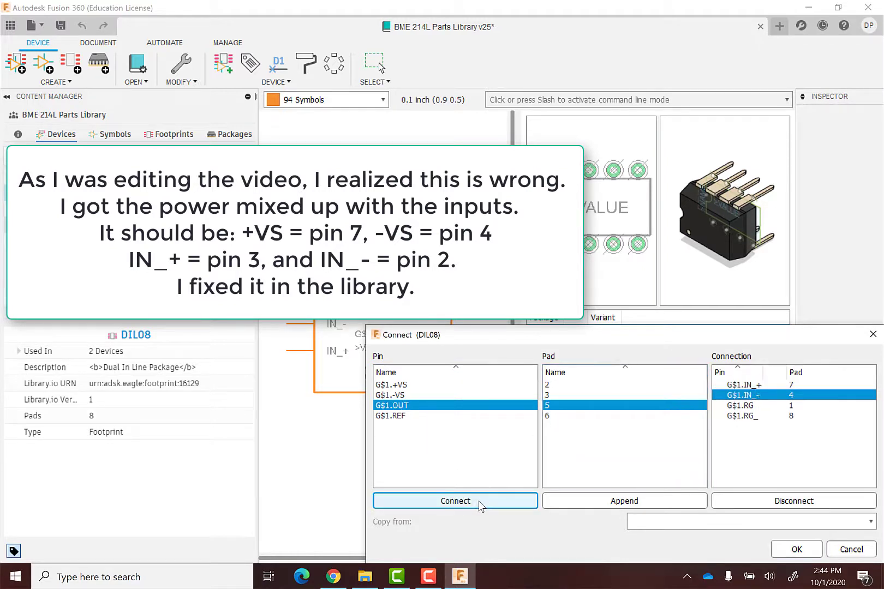
left_click(412, 418)
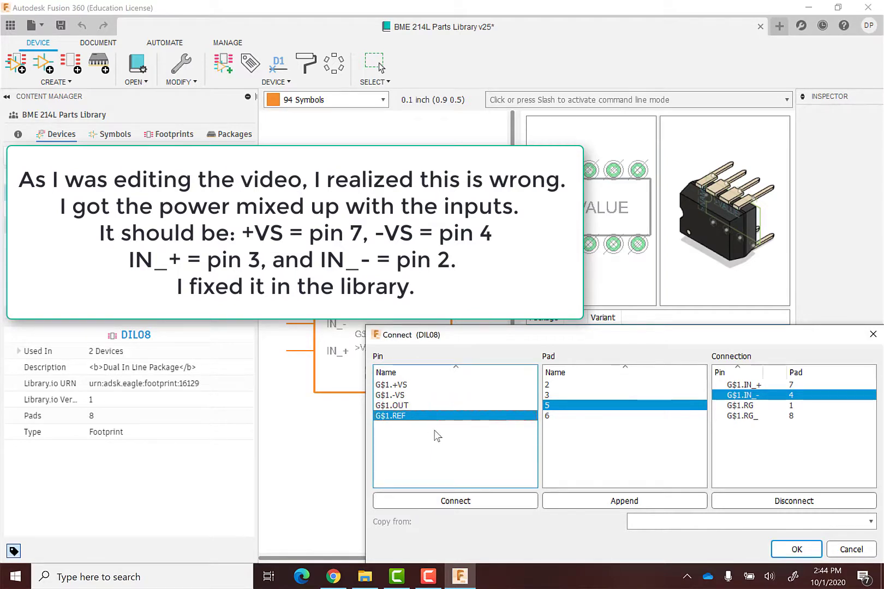
left_click(549, 417)
left_click(505, 501)
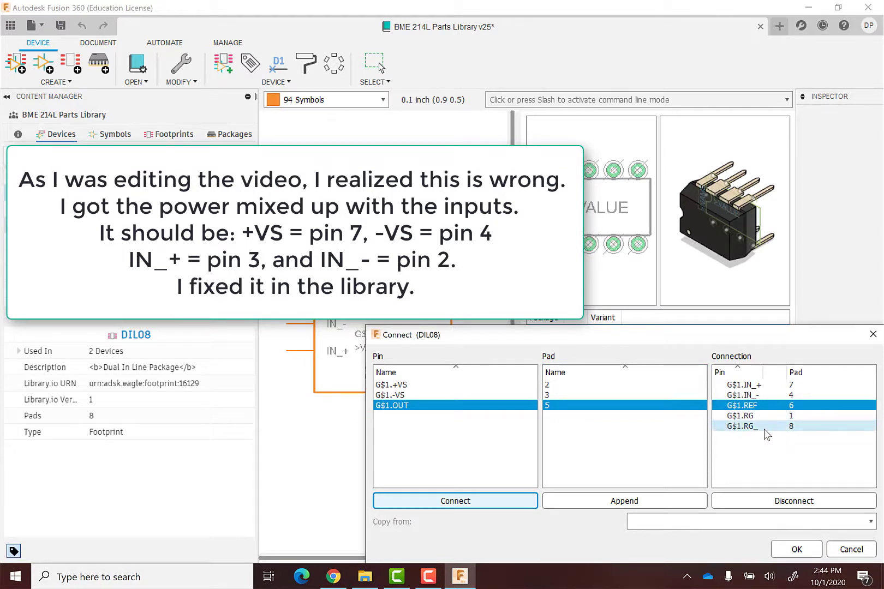
left_click(777, 500)
left_click(574, 407)
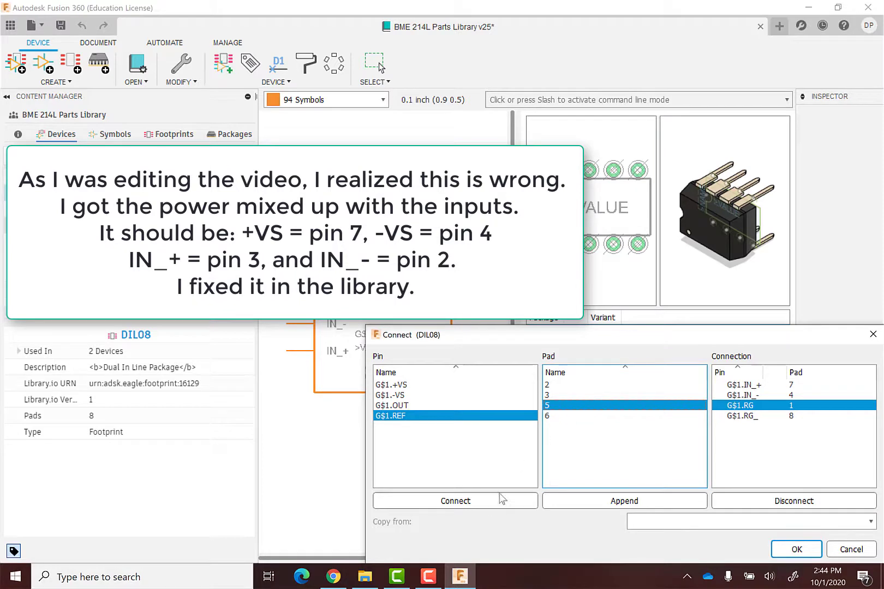
left_click(487, 504)
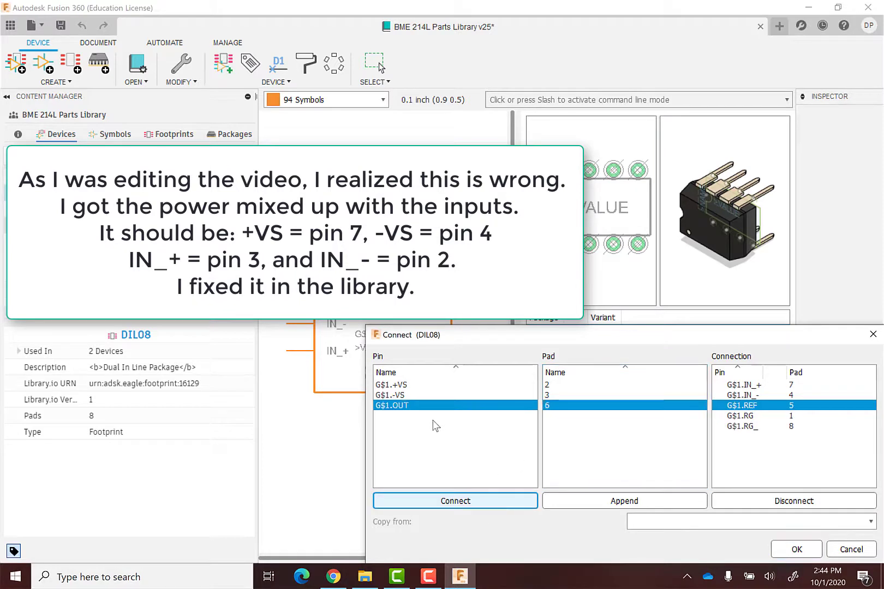
left_click(484, 501)
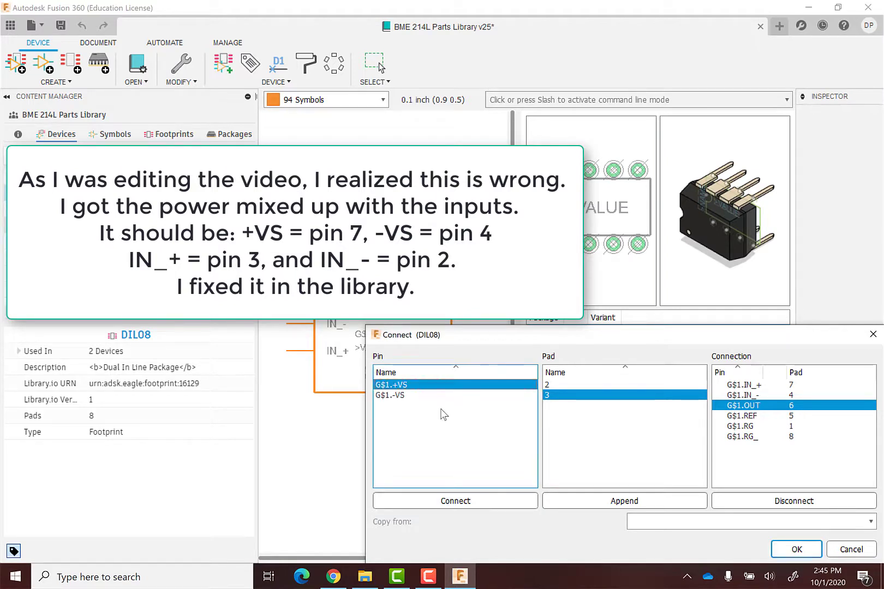
Step: Select the +VS pin in the pin list for connecting
left_click(395, 395)
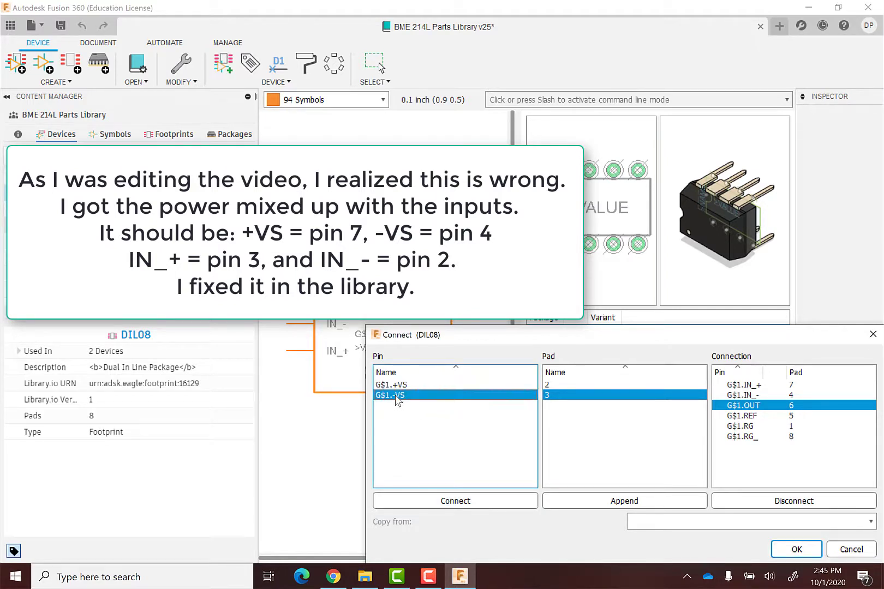
left_click(400, 385)
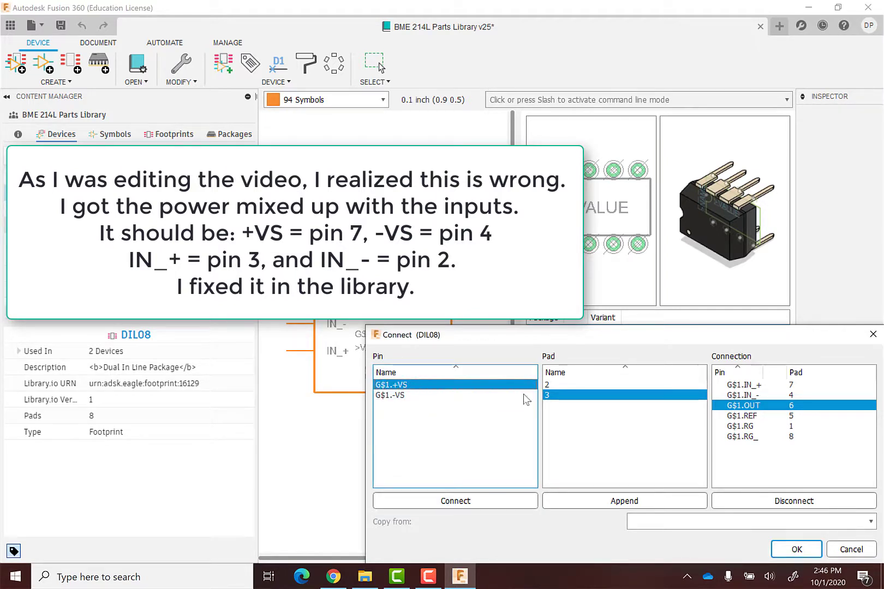
left_click(409, 395)
left_click(410, 386)
Step: Connect +VS to pad 3 and -VS to pad 2, then accept the DIL08 mapping
left_click(494, 502)
left_click(485, 502)
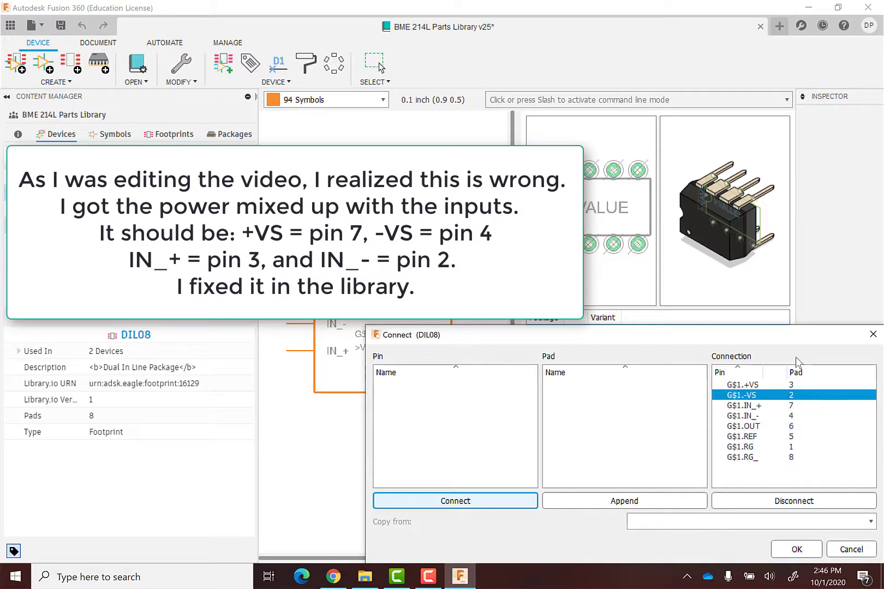
left_click(794, 543)
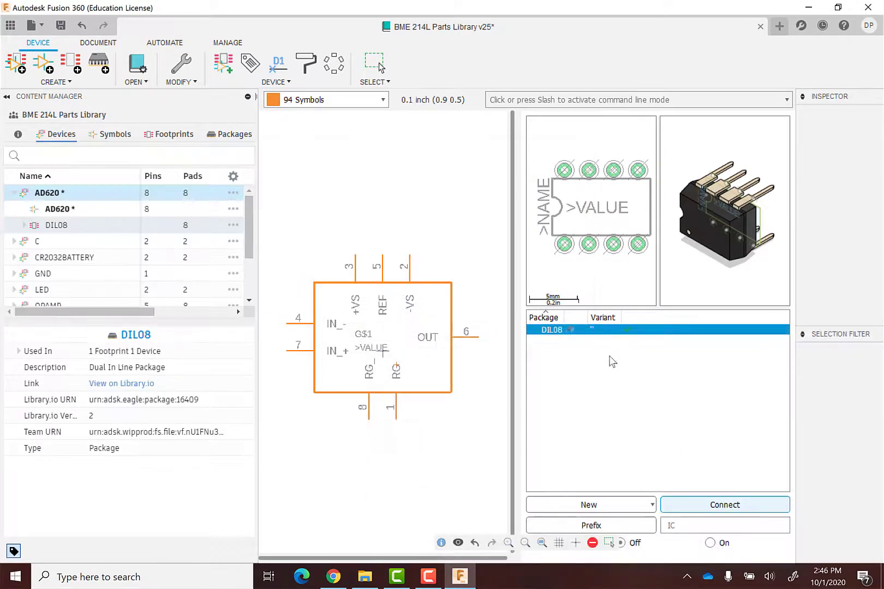
left_click(634, 352)
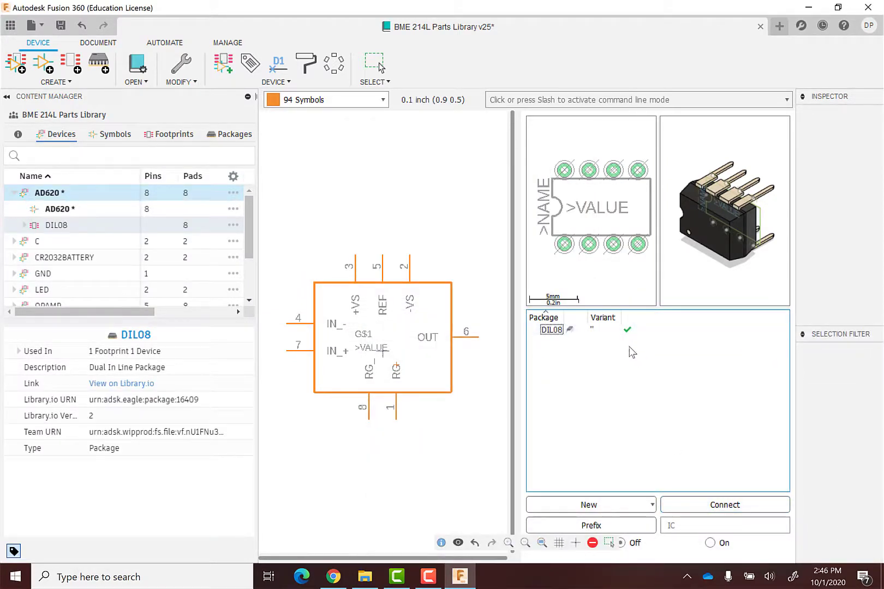
key("Escape")
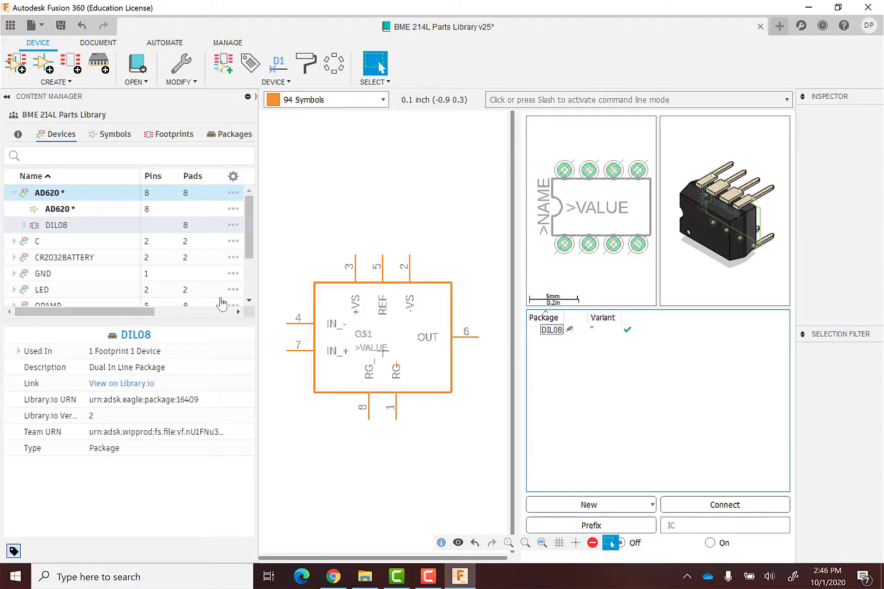
Step: Save the library as a new version with the 'User Saved' description, then switch to Digi-Key in Chrome
left_click(60, 25)
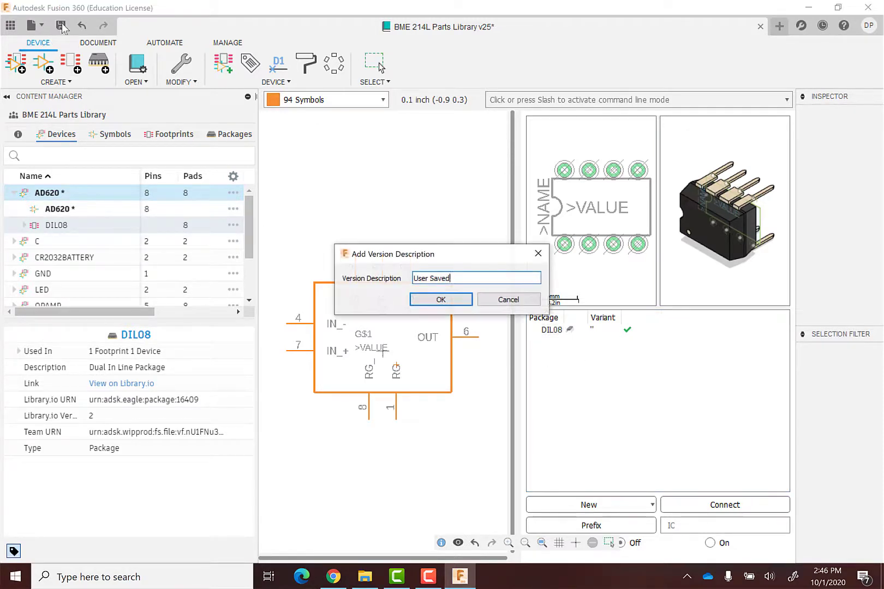
left_click(427, 298)
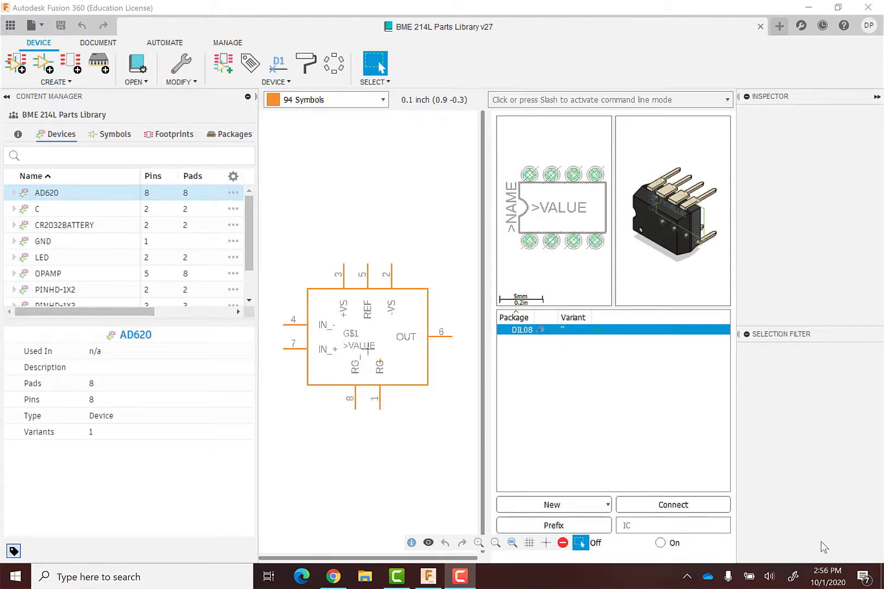
left_click(334, 578)
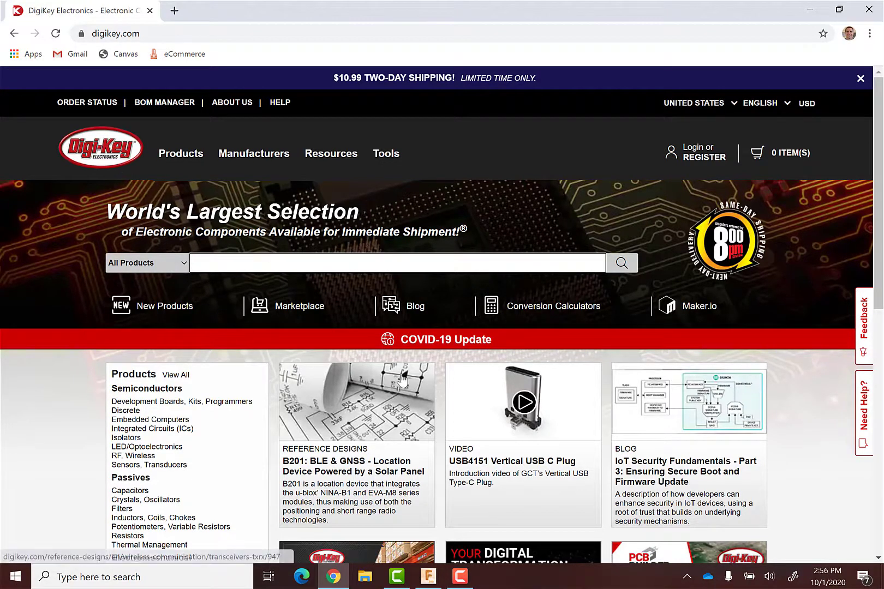
Step: Search Digi-Key for 'ad620'
scroll(571, 376, "down", 1)
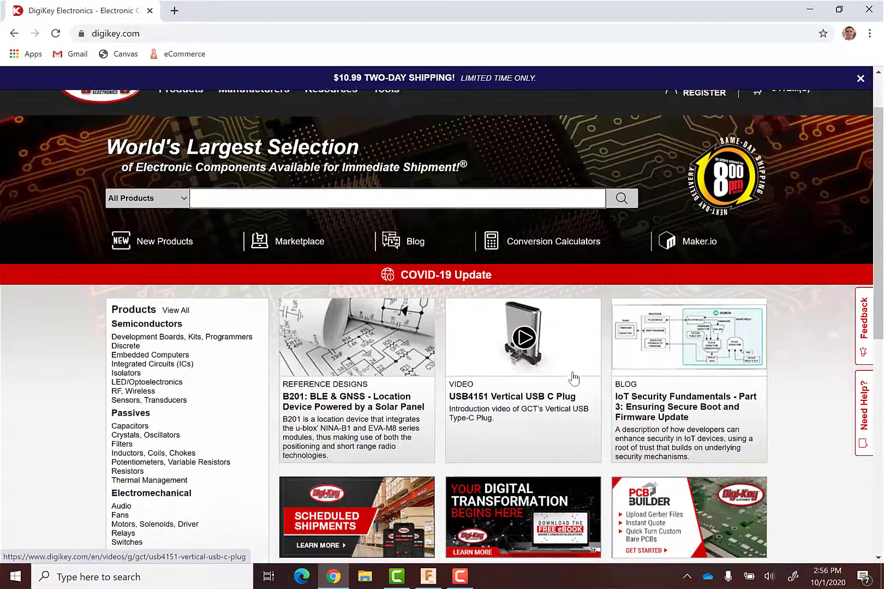
scroll(572, 376, "down", 2)
scroll(572, 376, "up", 3)
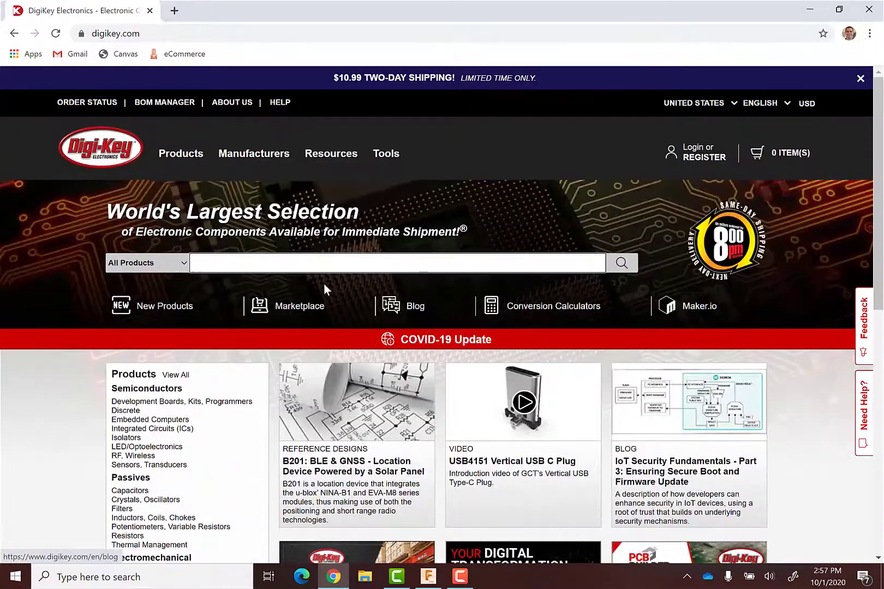
left_click(320, 265)
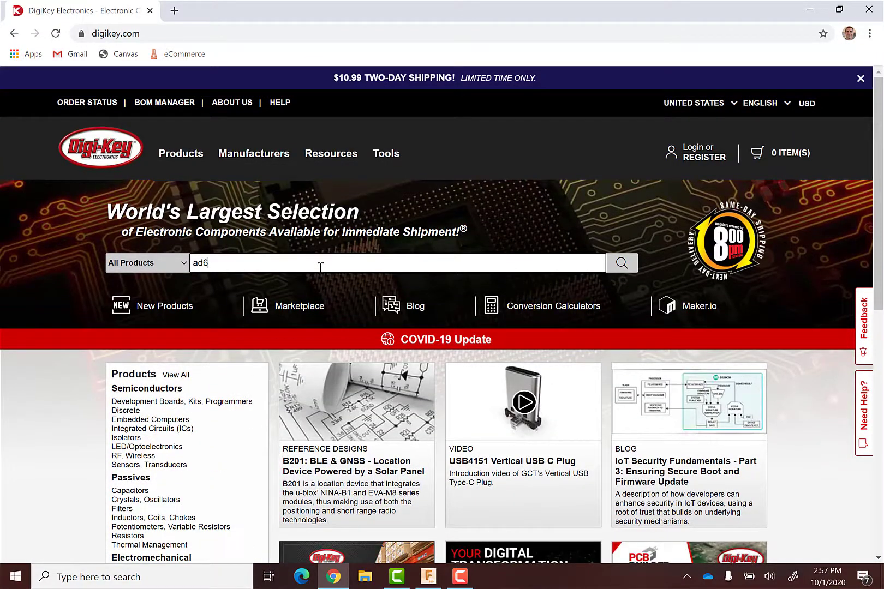
type("ad620")
key("Return")
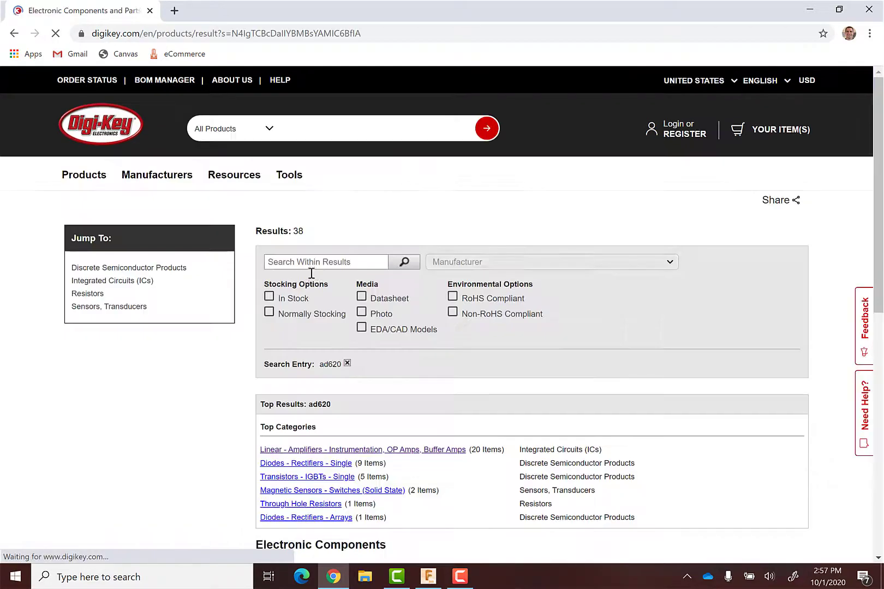
Step: Open the AD620AN product from the Instrumentation amplifiers category and scroll to Media & Downloads
scroll(310, 284, "down", 2)
left_click(314, 320)
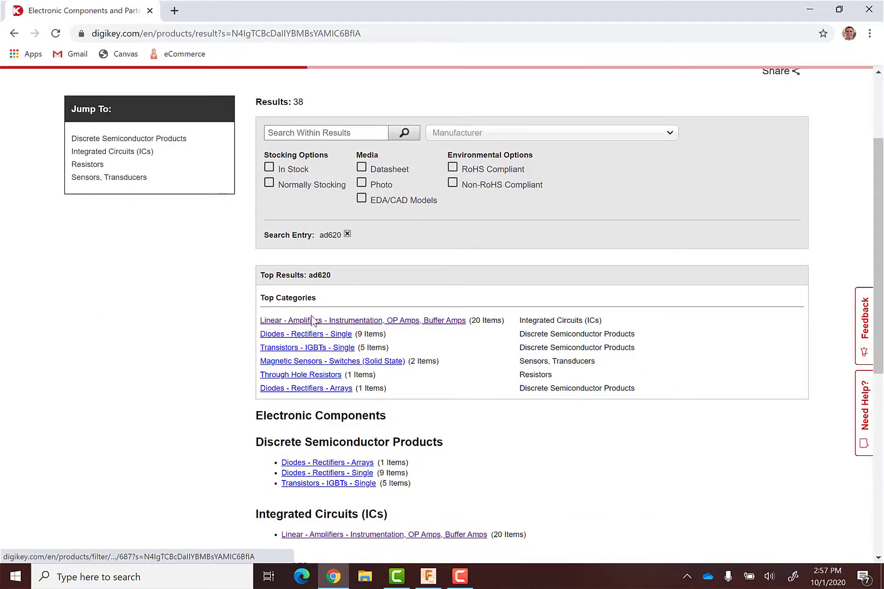
scroll(277, 321, "down", 15)
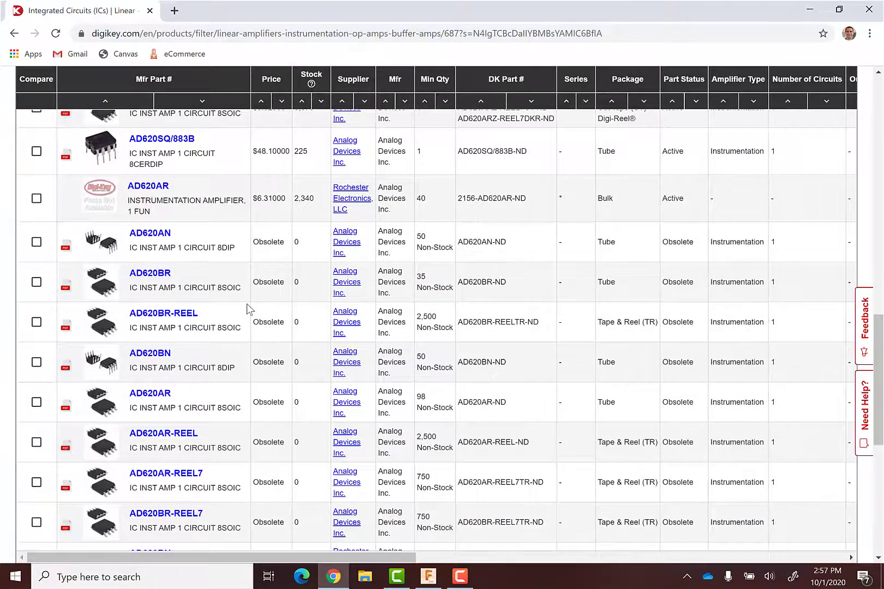
left_click(158, 239)
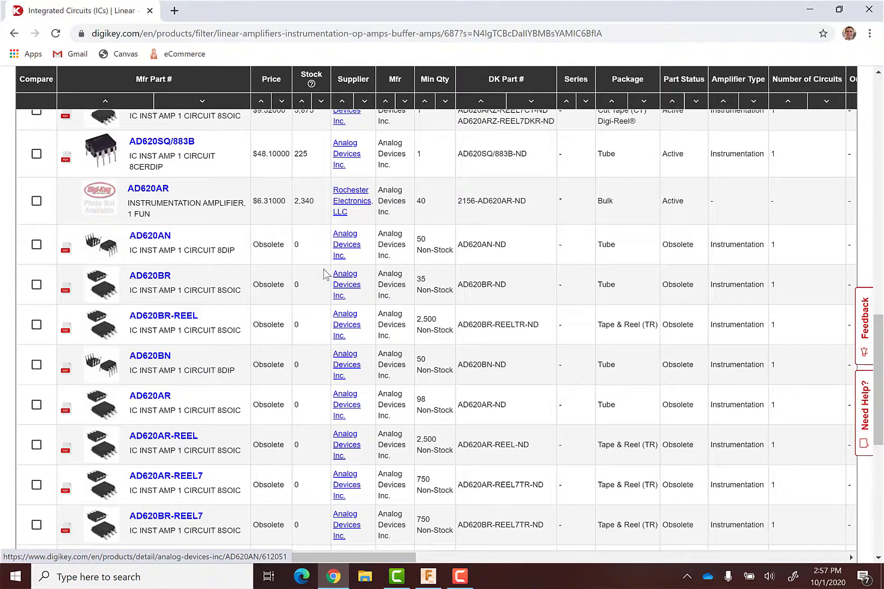
scroll(399, 306, "down", 2)
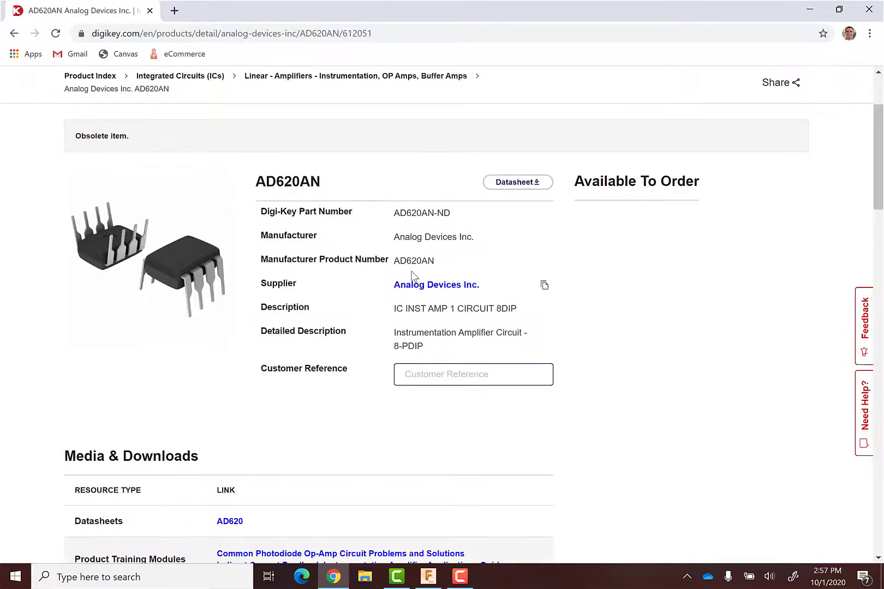
scroll(409, 276, "down", 5)
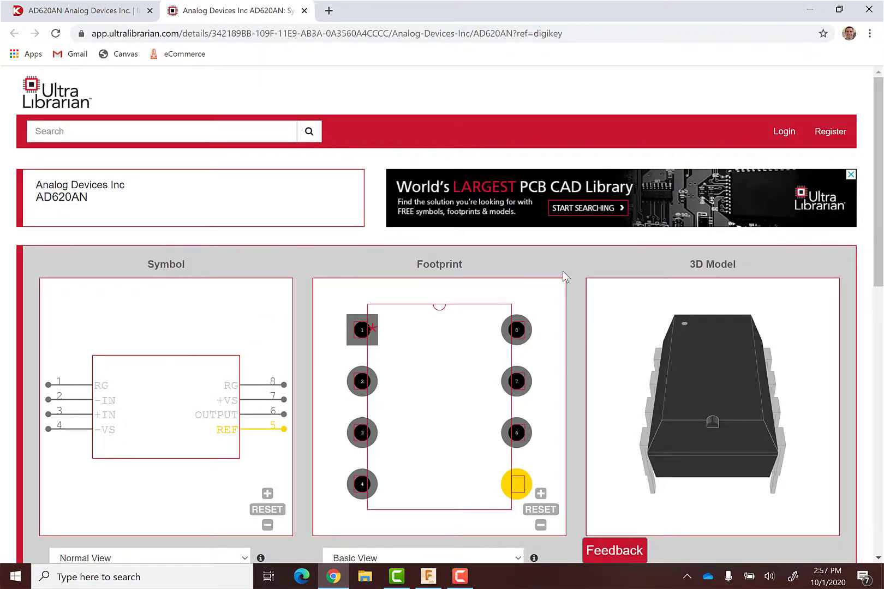
Step: Search Ultra Librarian for 'ad620'
scroll(576, 298, "down", 2)
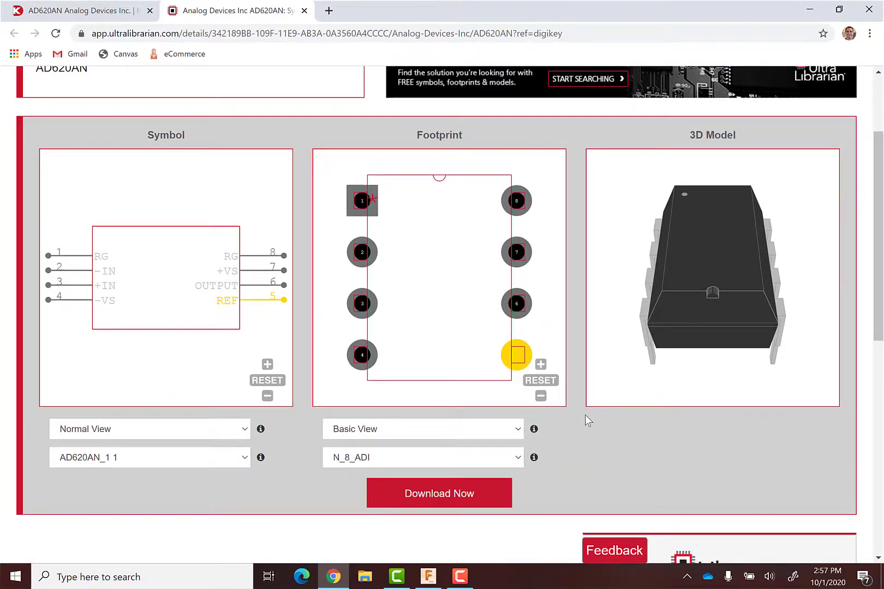
scroll(587, 414, "up", 2)
left_click(165, 132)
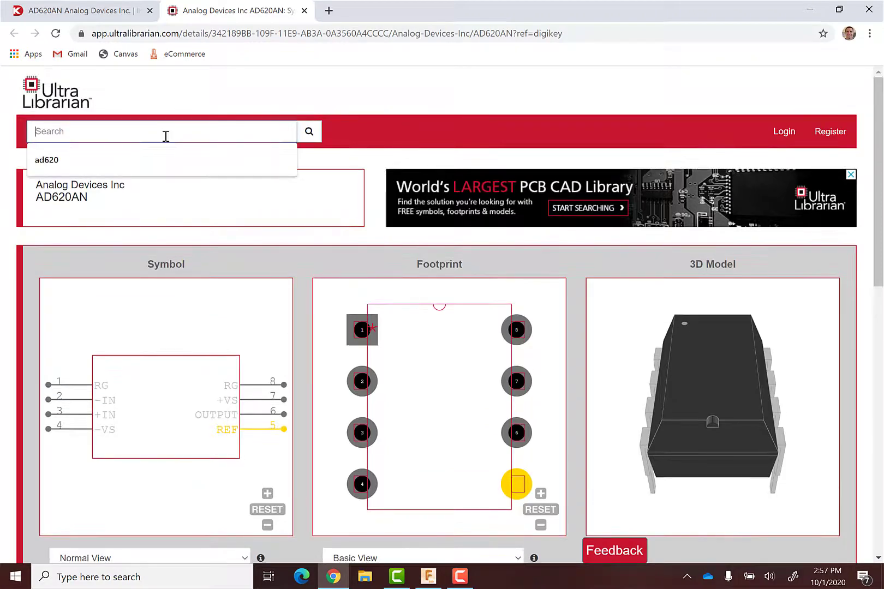
type("ad620")
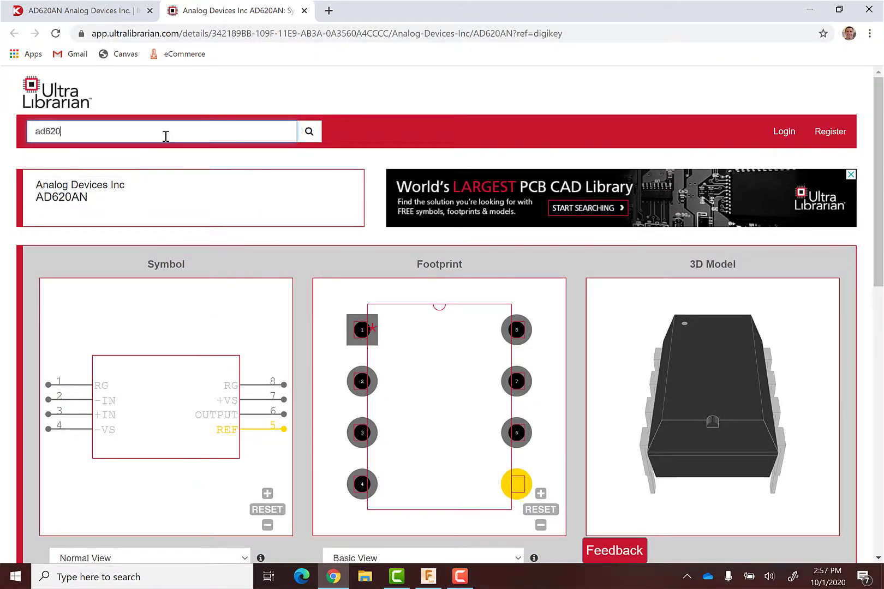
key("Return")
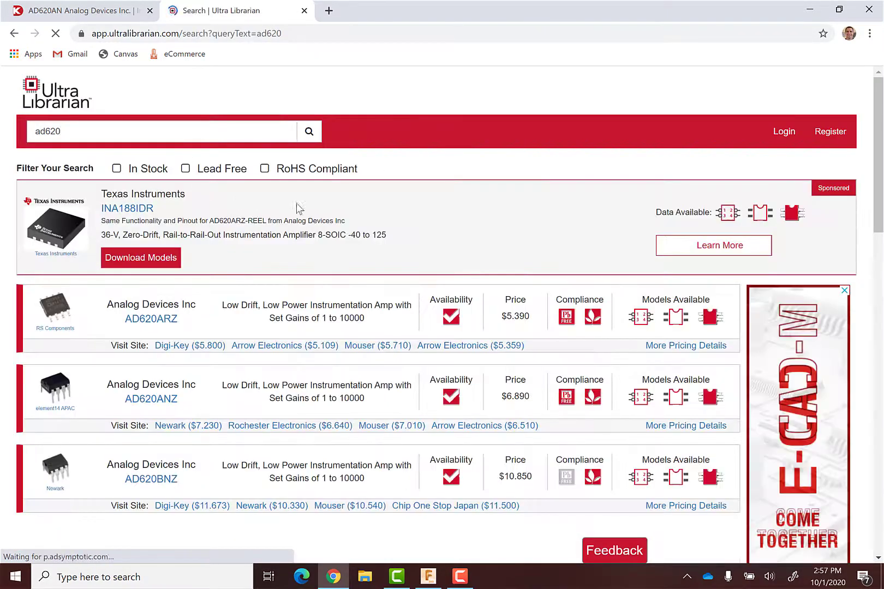
Step: Scroll through the ad620 results checking each variant's available models, then return to the top
scroll(366, 223, "down", 3)
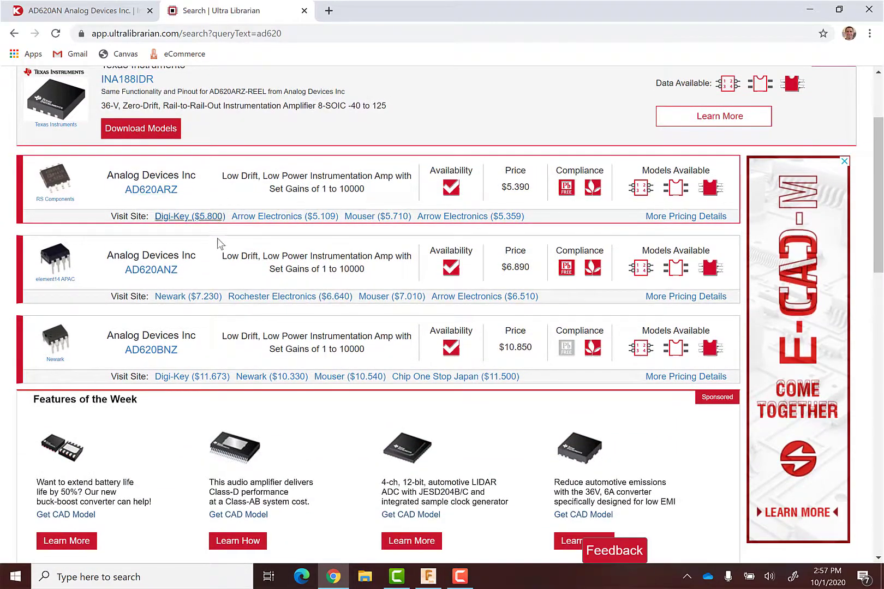
scroll(208, 355, "down", 3)
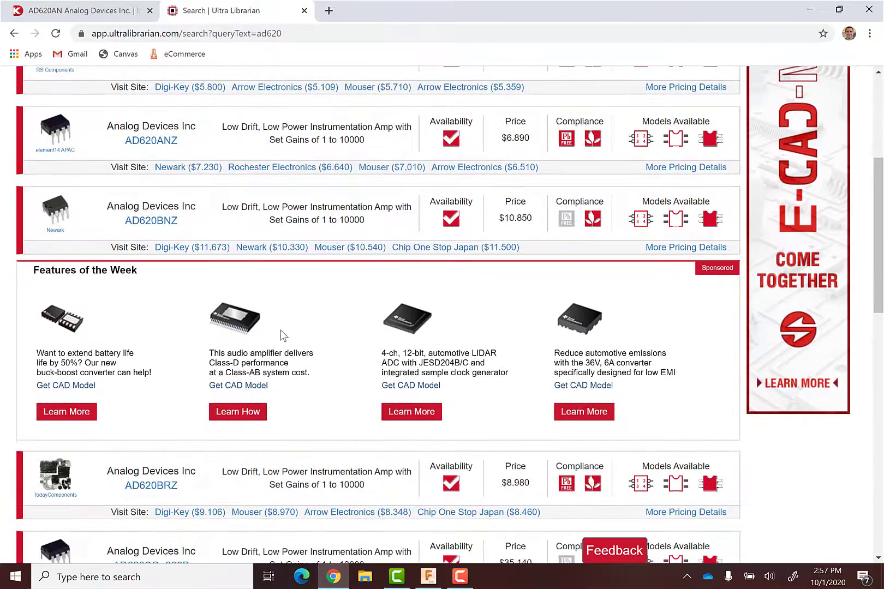
scroll(282, 333, "down", 3)
scroll(283, 327, "down", 1)
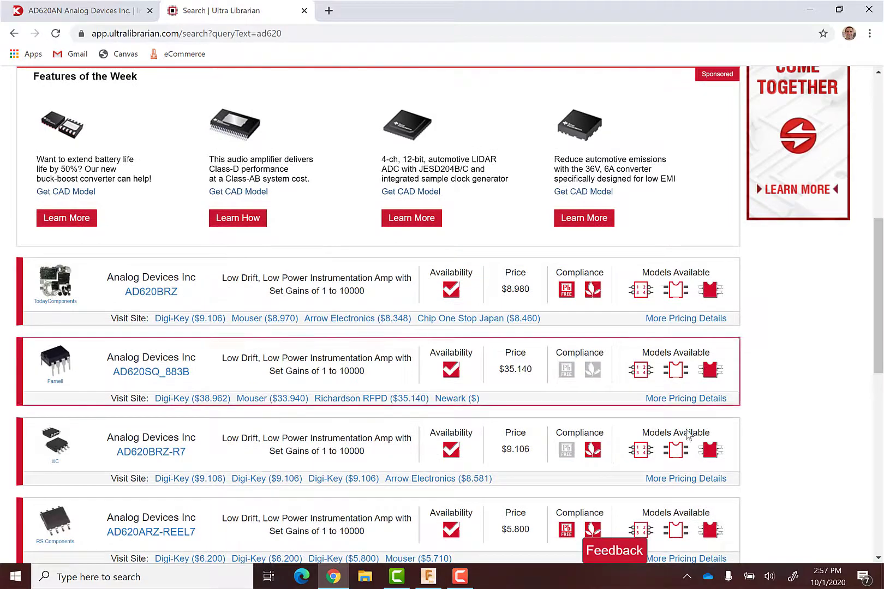
scroll(676, 389, "down", 2)
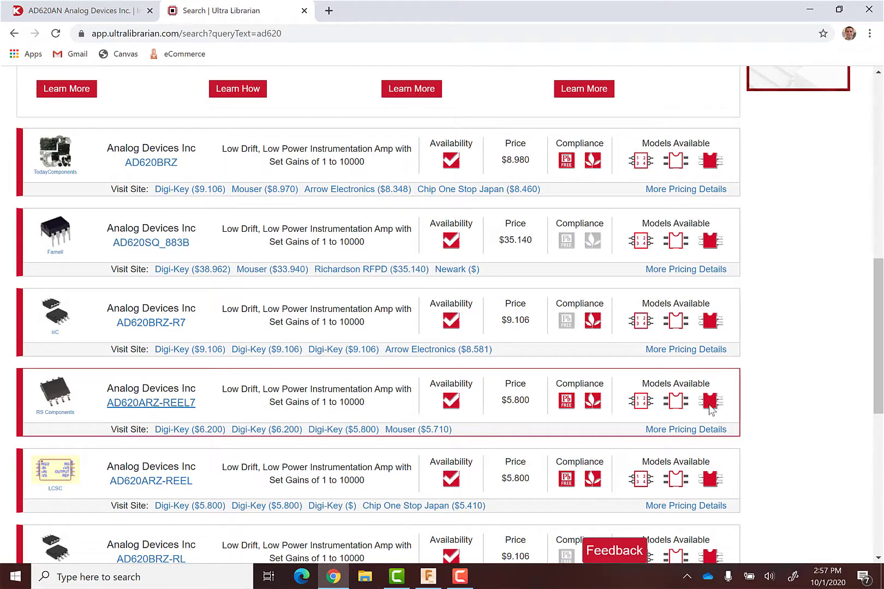
scroll(780, 372, "down", 5)
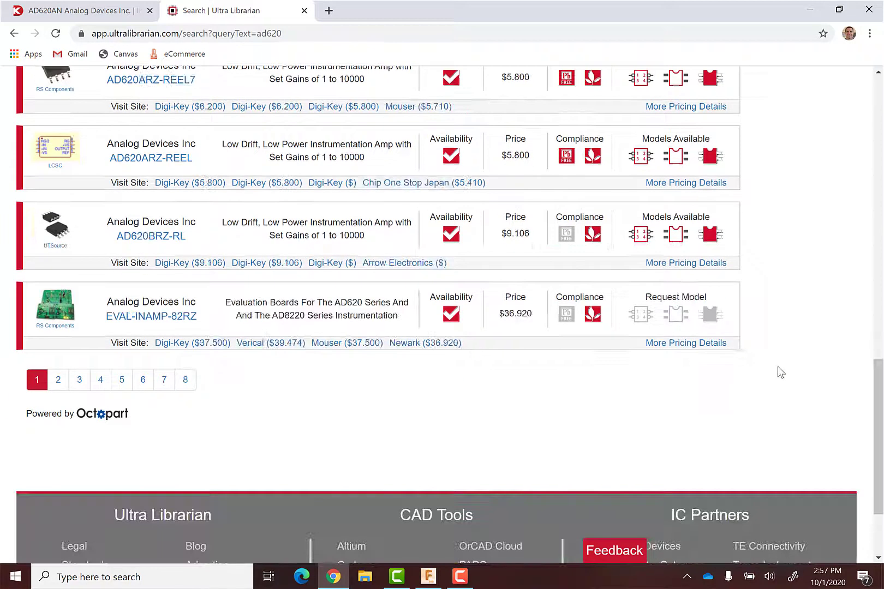
scroll(777, 316, "up", 2)
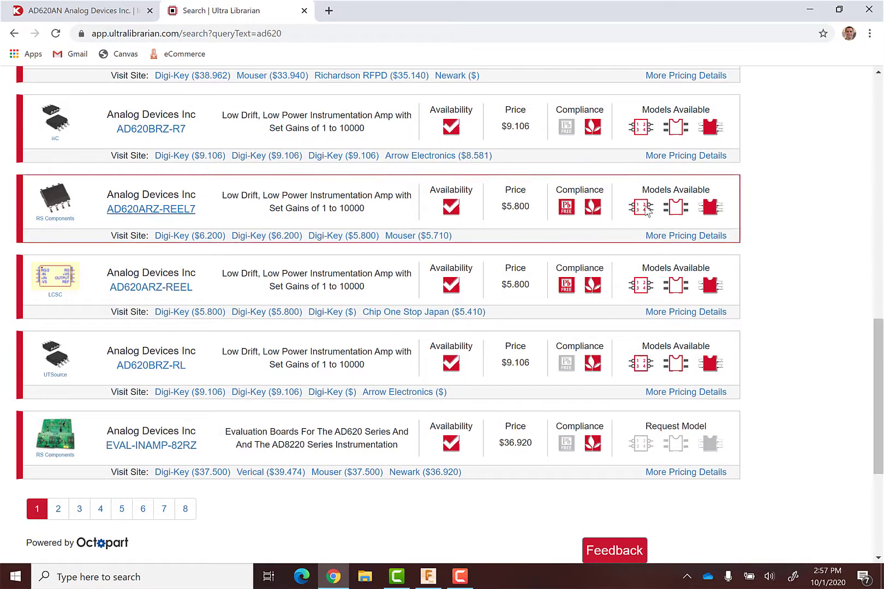
scroll(757, 304, "down", 1)
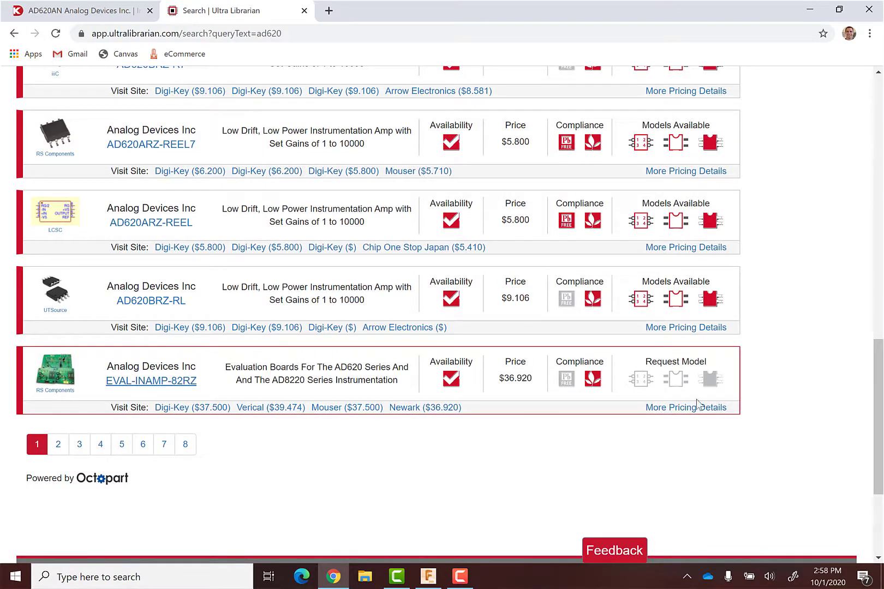
scroll(765, 351, "up", 7)
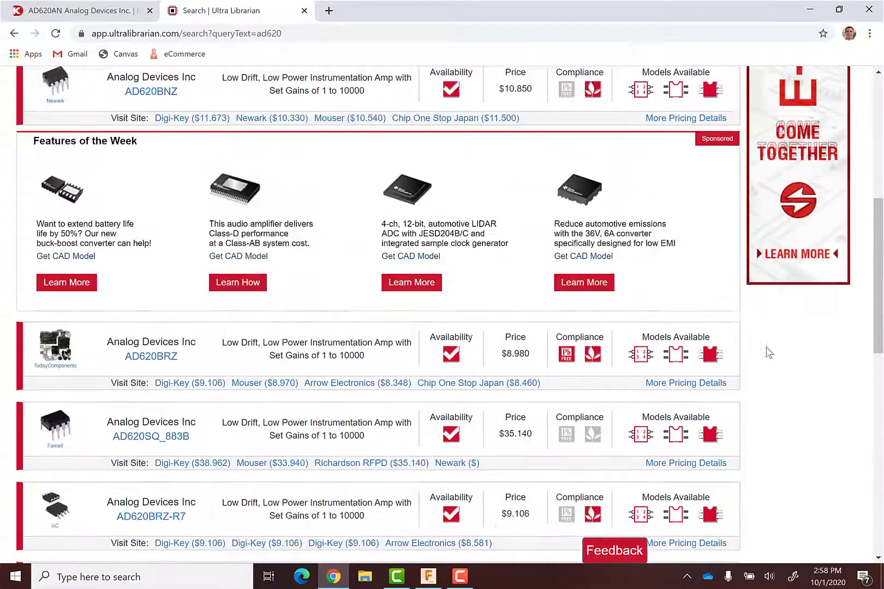
scroll(766, 352, "up", 4)
scroll(256, 270, "up", 3)
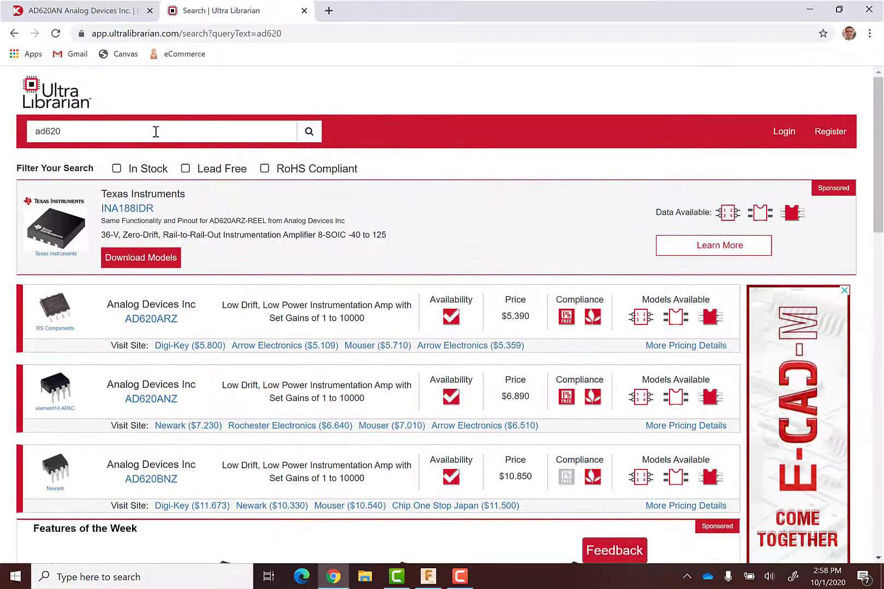
Step: Search for the AD620 SPICE model and download ad620.cir from Analog Devices, accepting the license
left_click(115, 32)
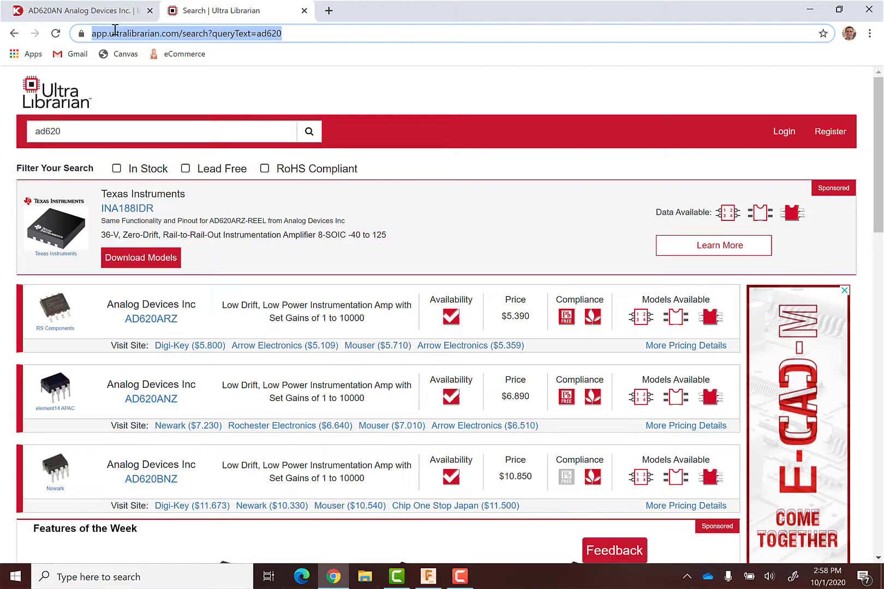
type("ad620")
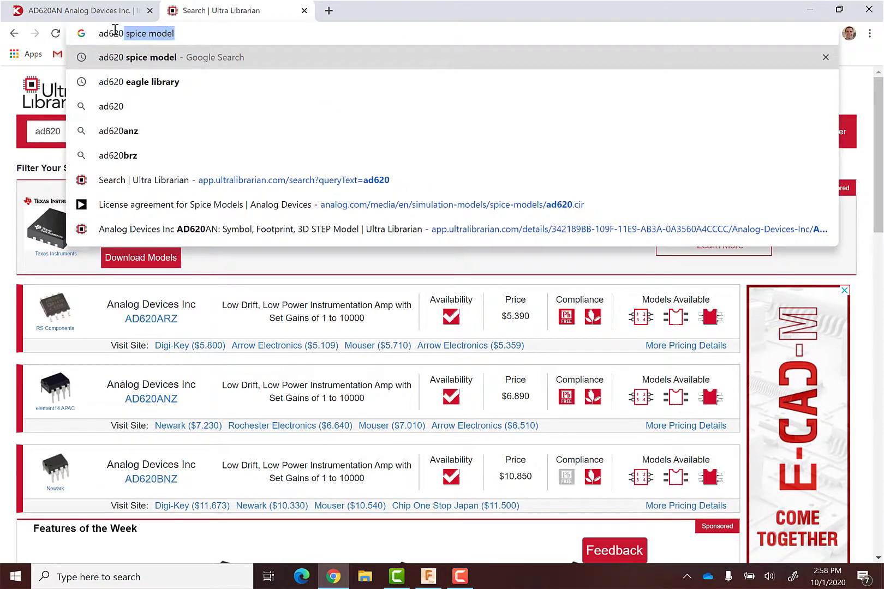
key("Return")
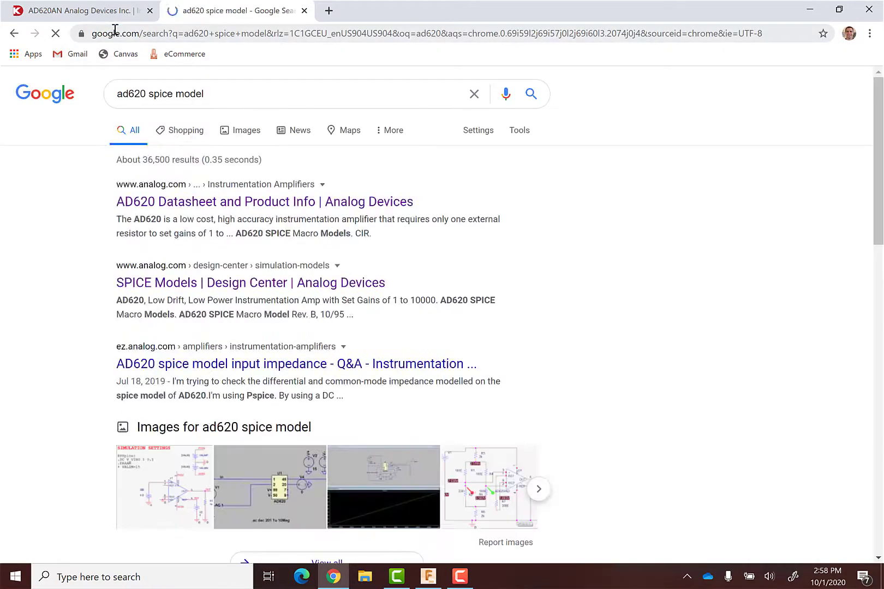
left_click(219, 210)
scroll(235, 240, "down", 1)
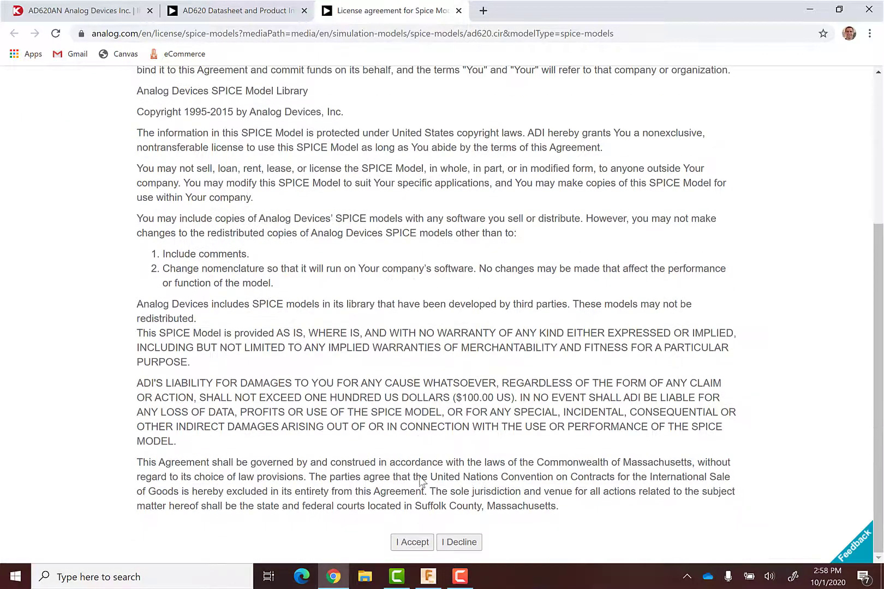
left_click(410, 542)
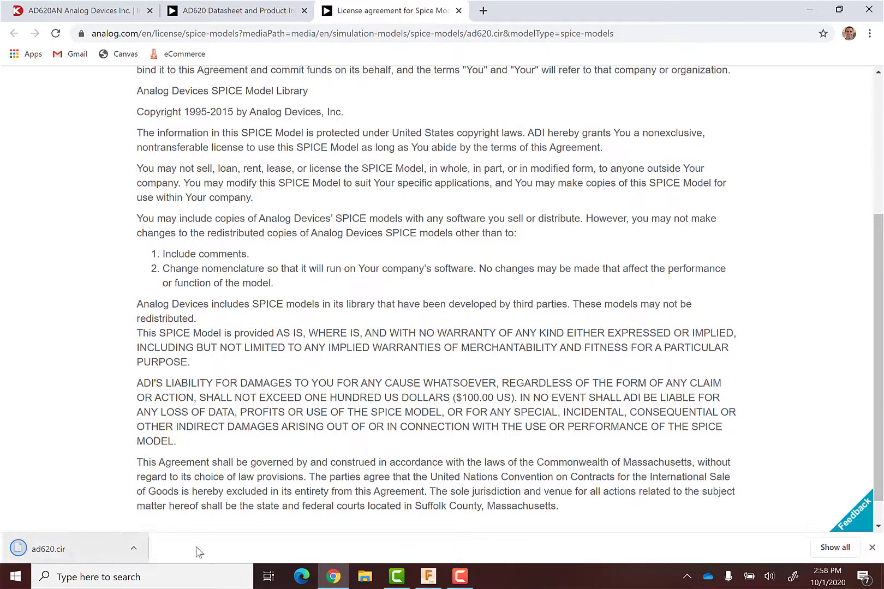
left_click(363, 577)
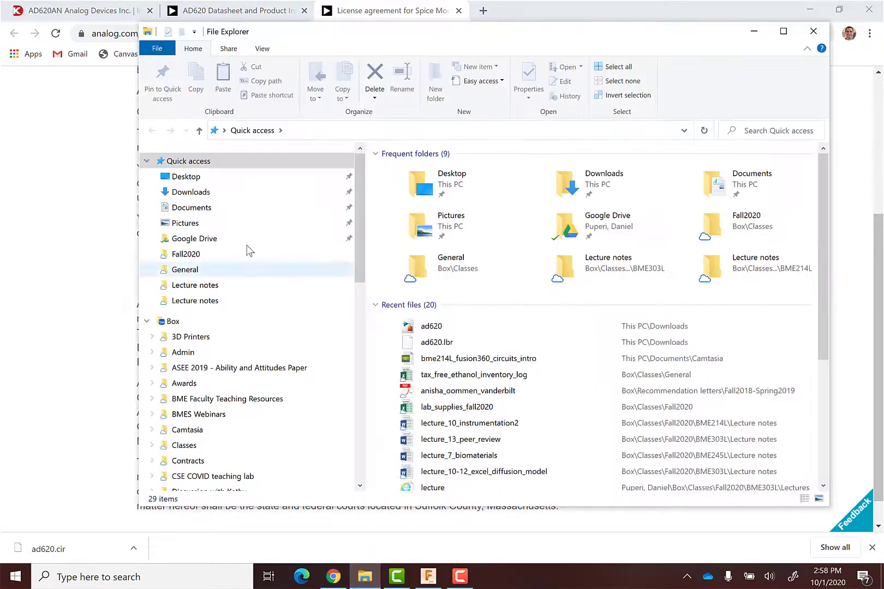
Step: Delete the old ad620 Simulink model file from the Downloads folder
left_click(191, 194)
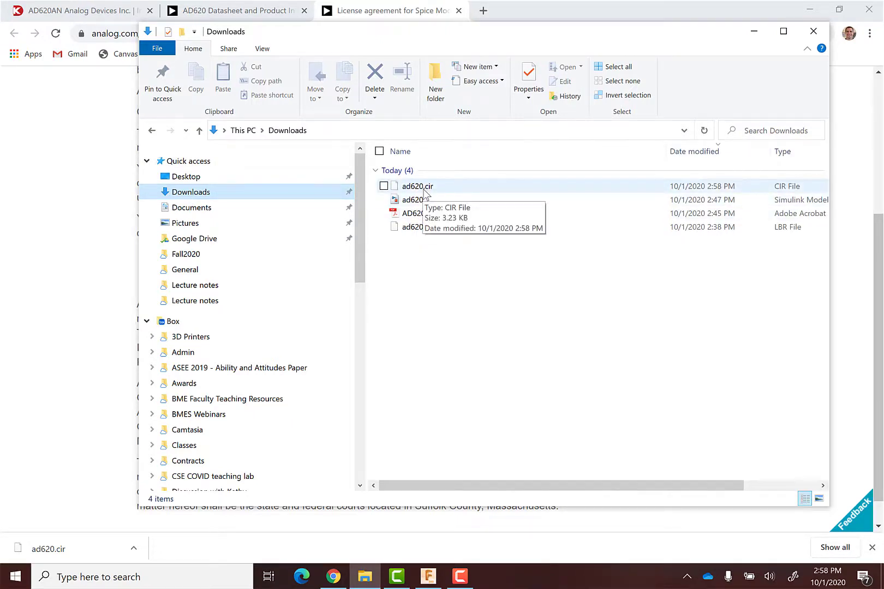
left_click(424, 200)
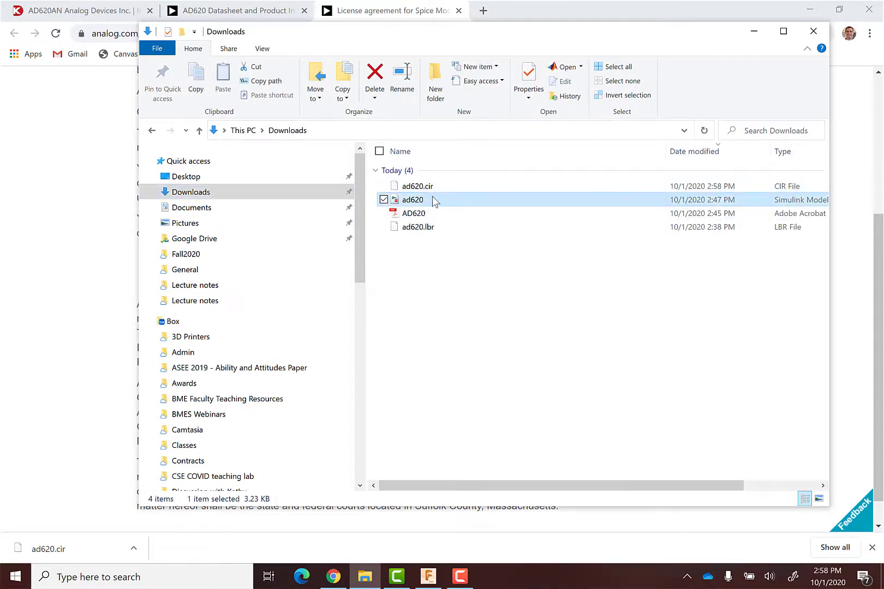
left_click(421, 187)
left_click(422, 201)
key("Delete")
Step: Rename ad620.cir to ad620.mdl, accepting the extension change, and bring up its context menu
left_click(436, 191)
left_click(443, 188)
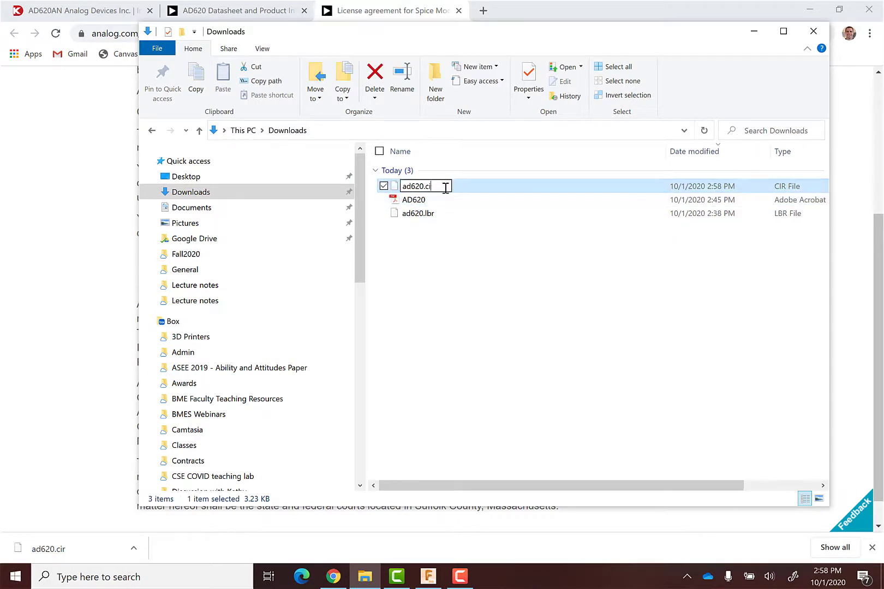
type("mdl")
key("Return")
left_click(511, 300)
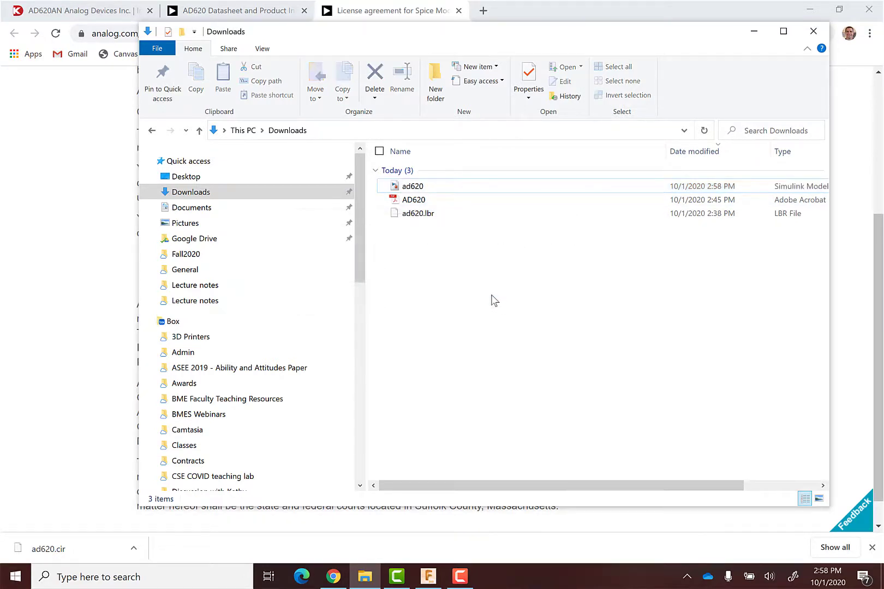
left_click(414, 190)
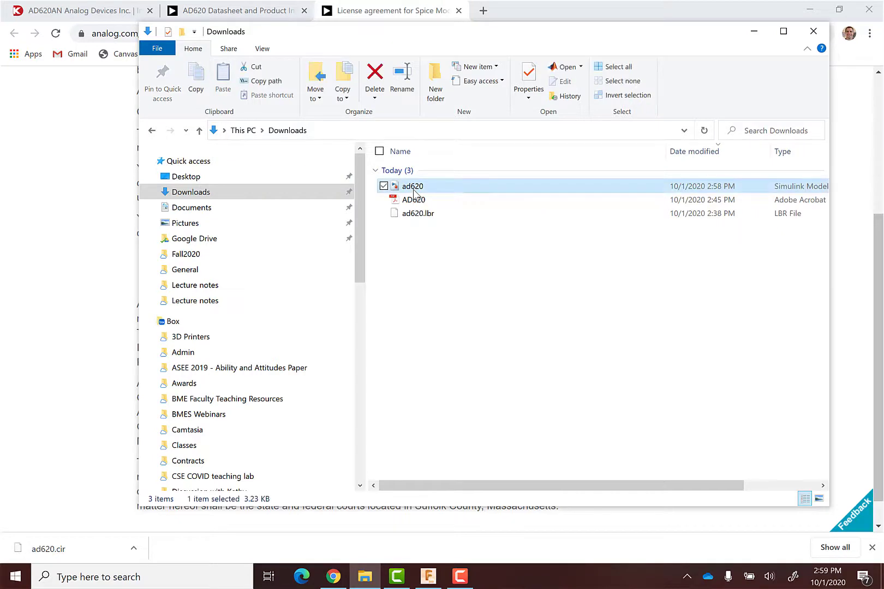
left_click(431, 286)
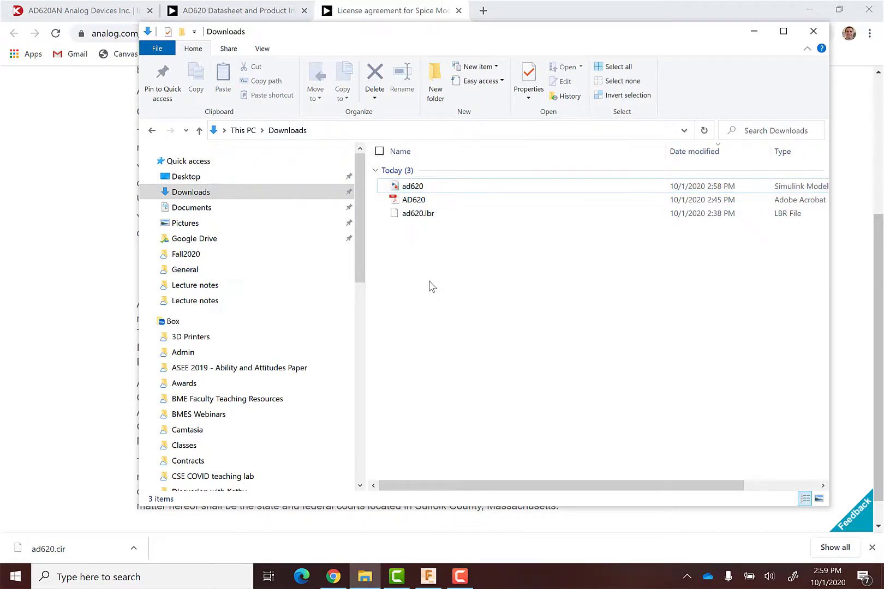
right_click(420, 189)
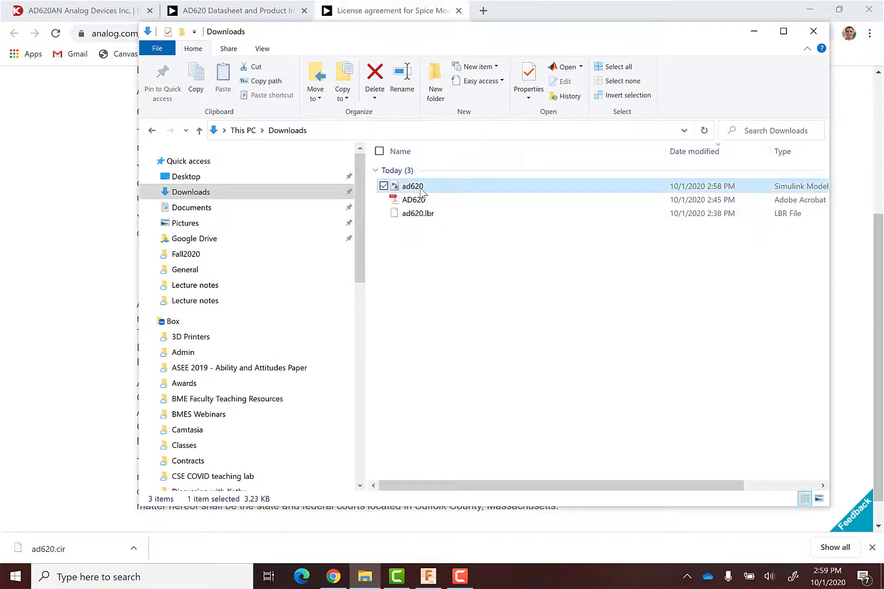
Step: Open ad620.mdl in Sublime Text, read through the macro-model, then close it and minimize the editor
left_click(360, 225)
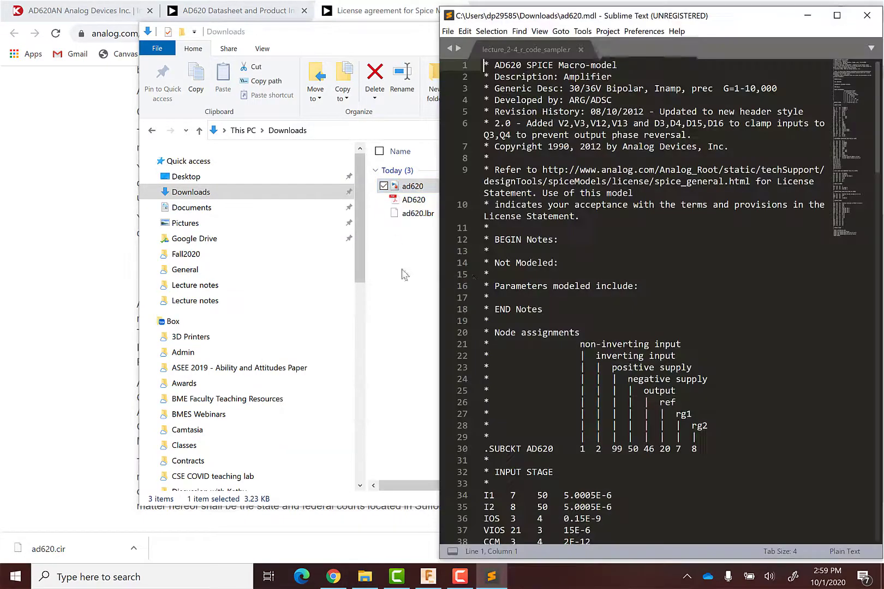
left_click_drag(750, 17, 564, 16)
scroll(505, 198, "down", 5)
scroll(505, 199, "down", 20)
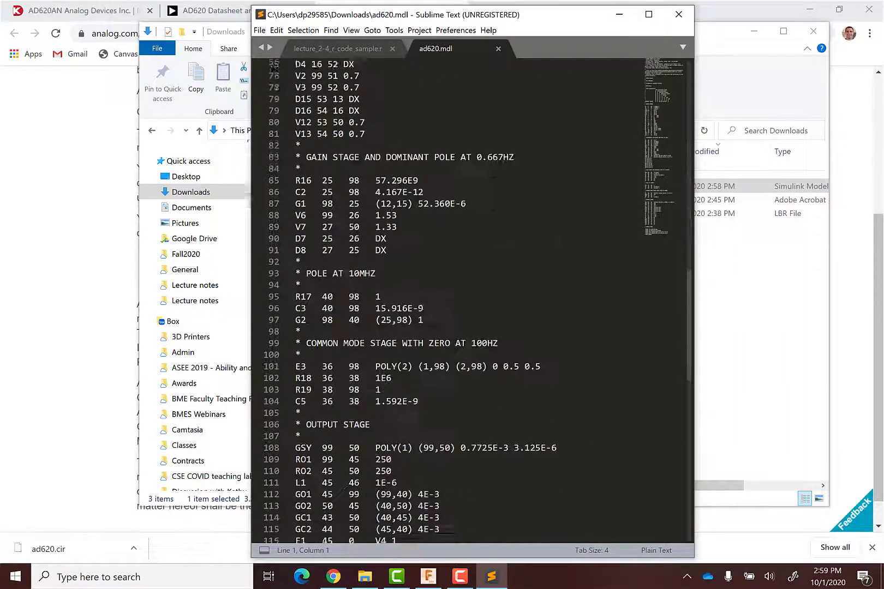
scroll(485, 210, "up", 20)
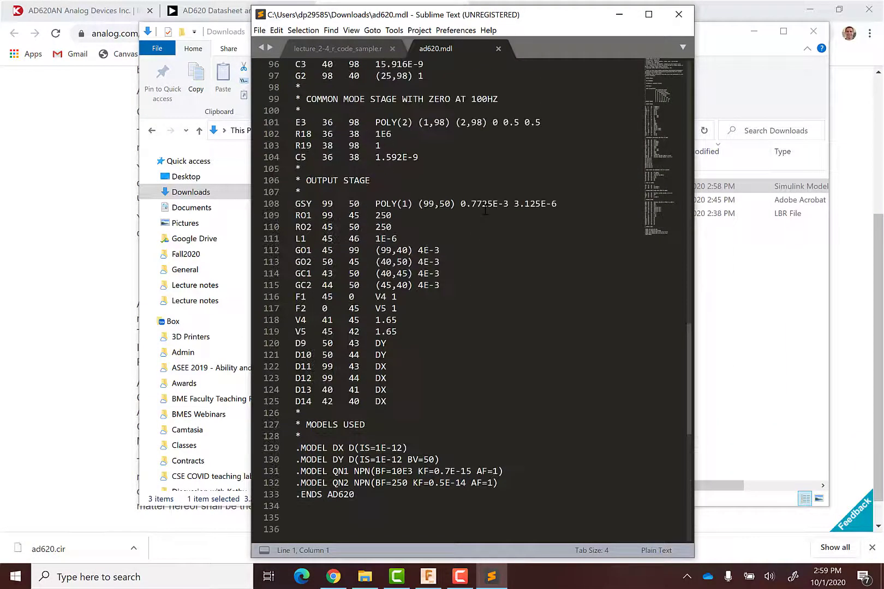
scroll(485, 210, "up", 20)
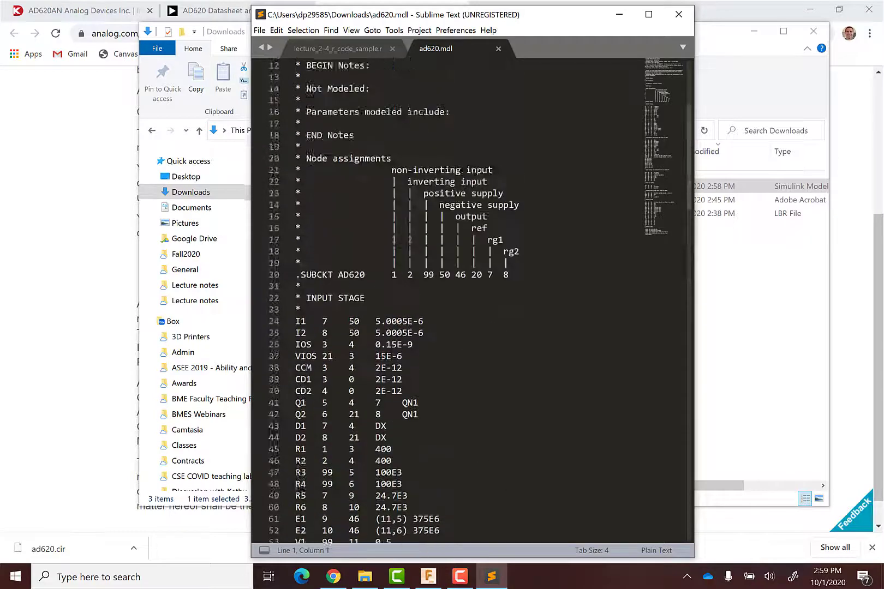
left_click(498, 49)
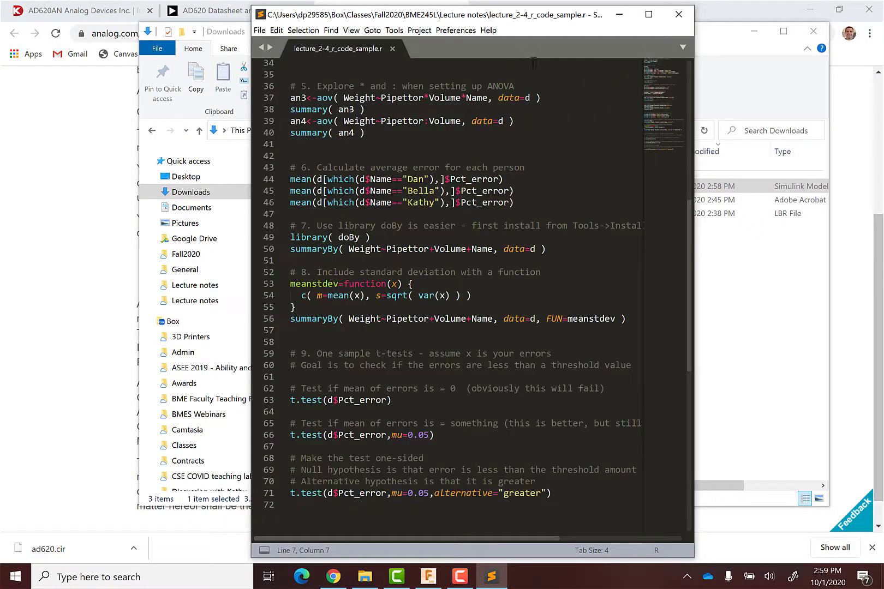
left_click(620, 15)
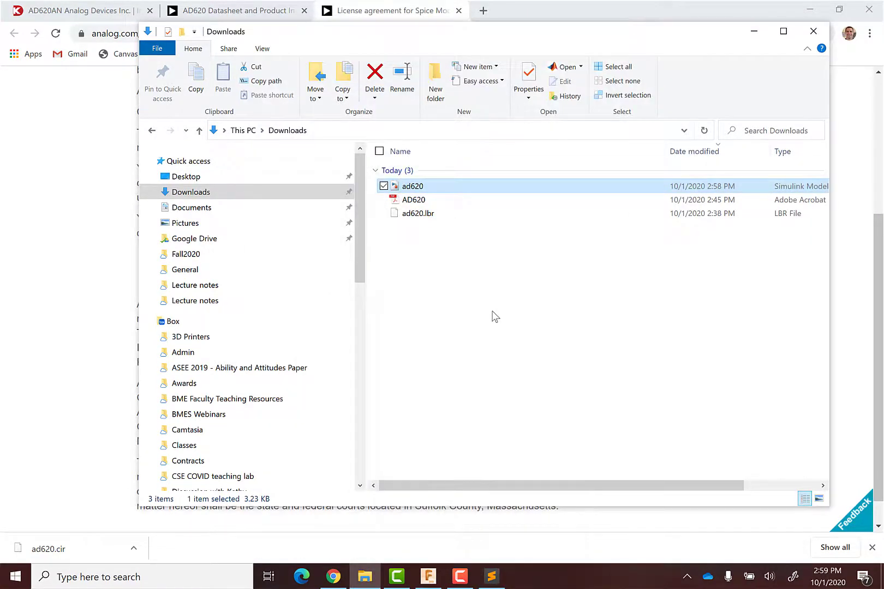